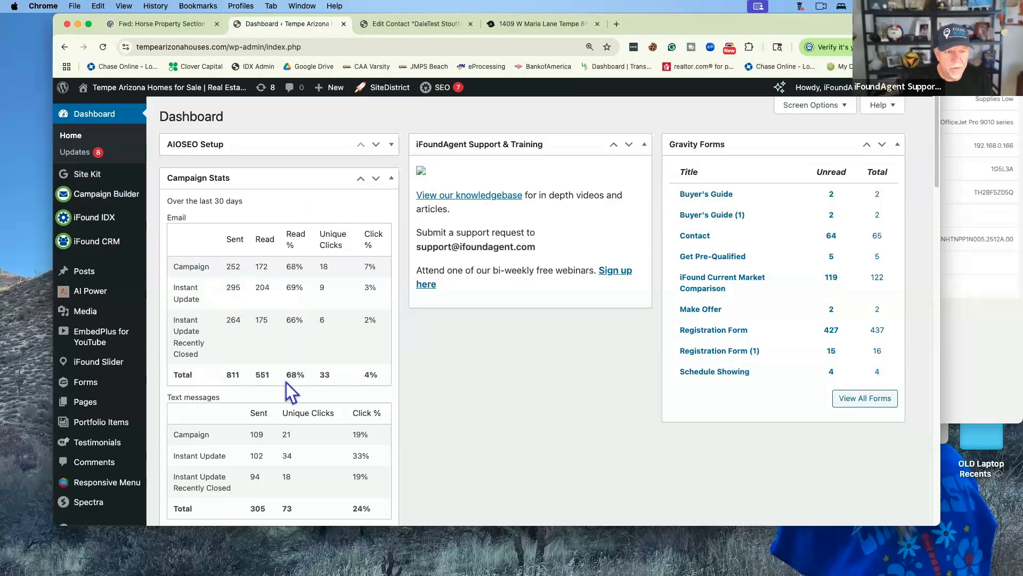
# - Review the Campaign Stats for email and text messages over the last 30 days on the dashboard
pyautogui.scroll(-1, 346, 397)
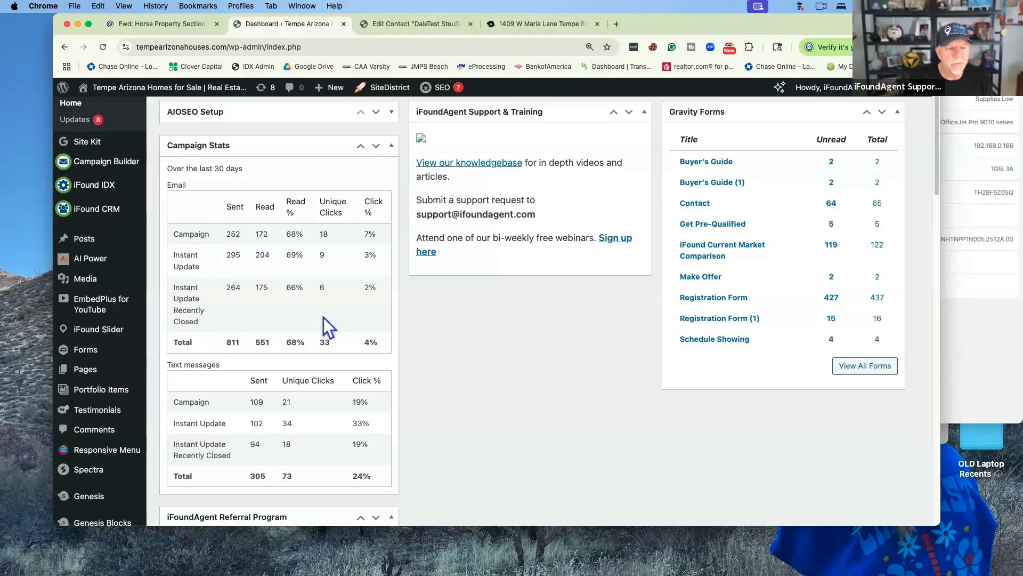
pyautogui.scroll(-2, 325, 315)
pyautogui.scroll(3, 325, 316)
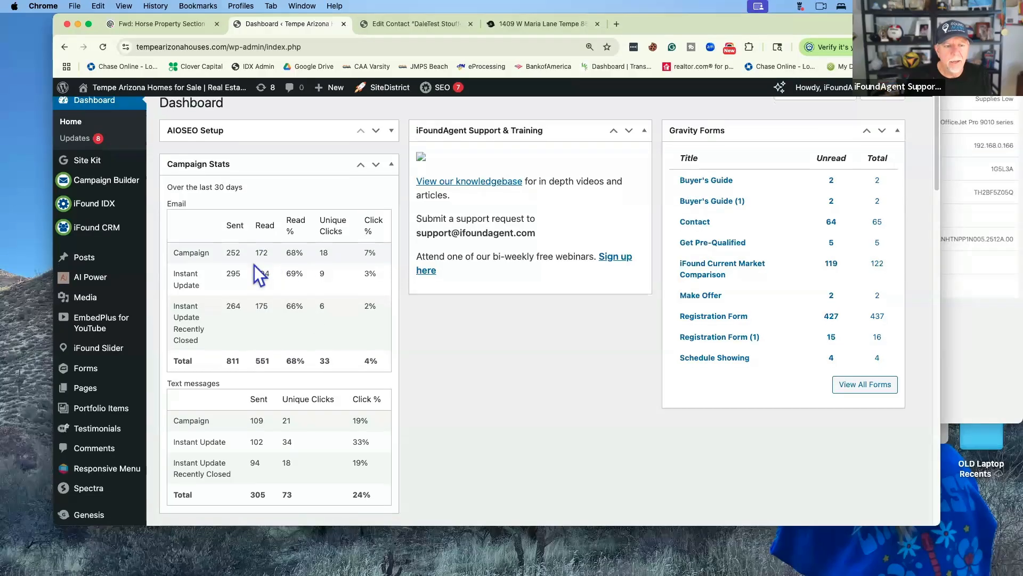
pyautogui.scroll(-3, 254, 264)
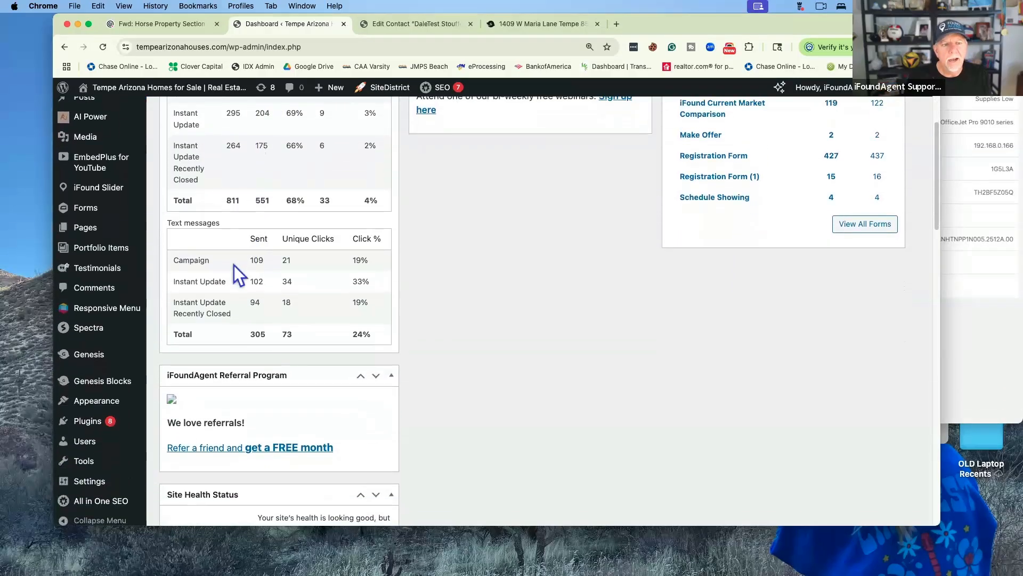
pyautogui.scroll(3, 234, 264)
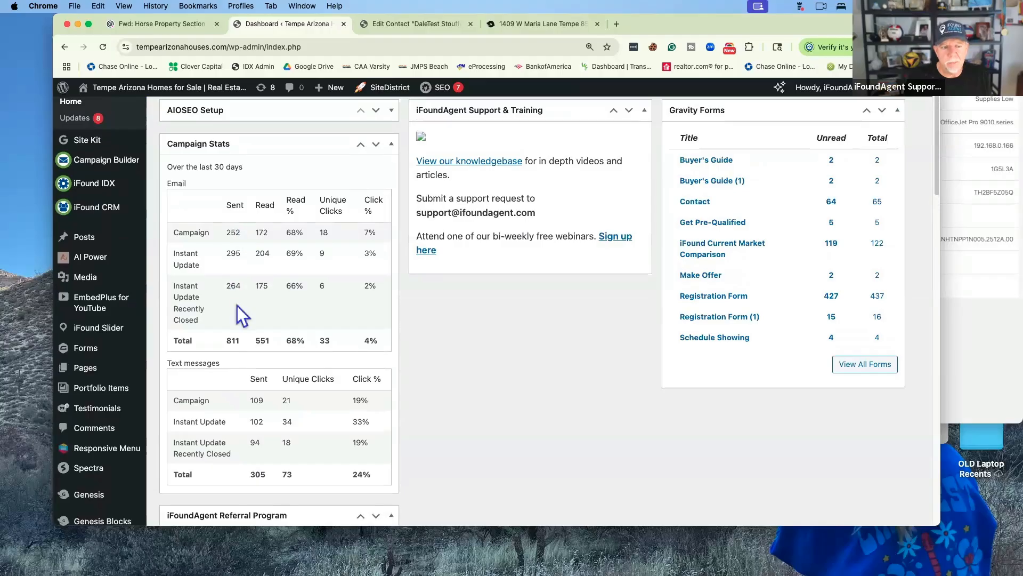
pyautogui.scroll(-3, 238, 305)
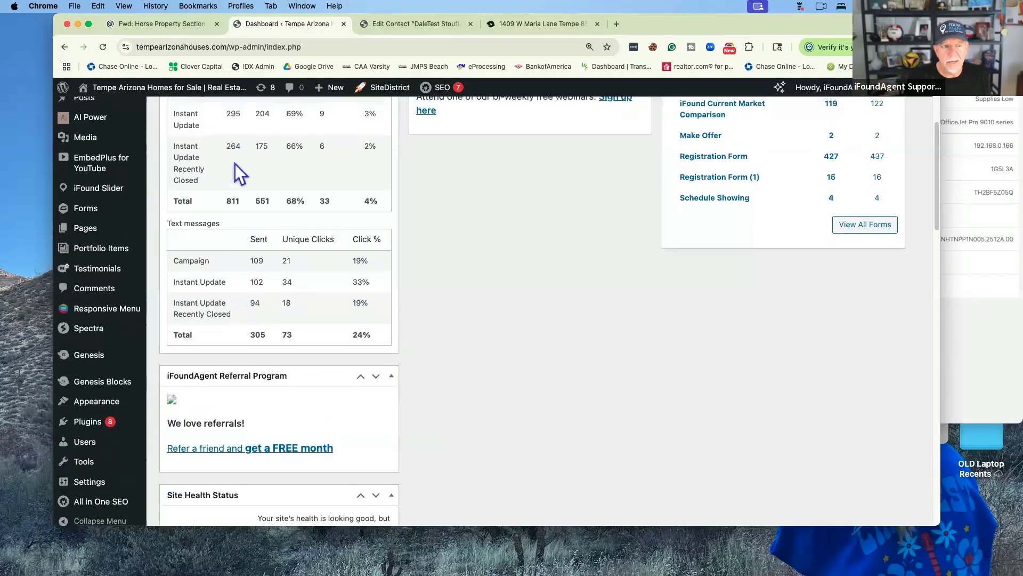
pyautogui.scroll(1, 247, 302)
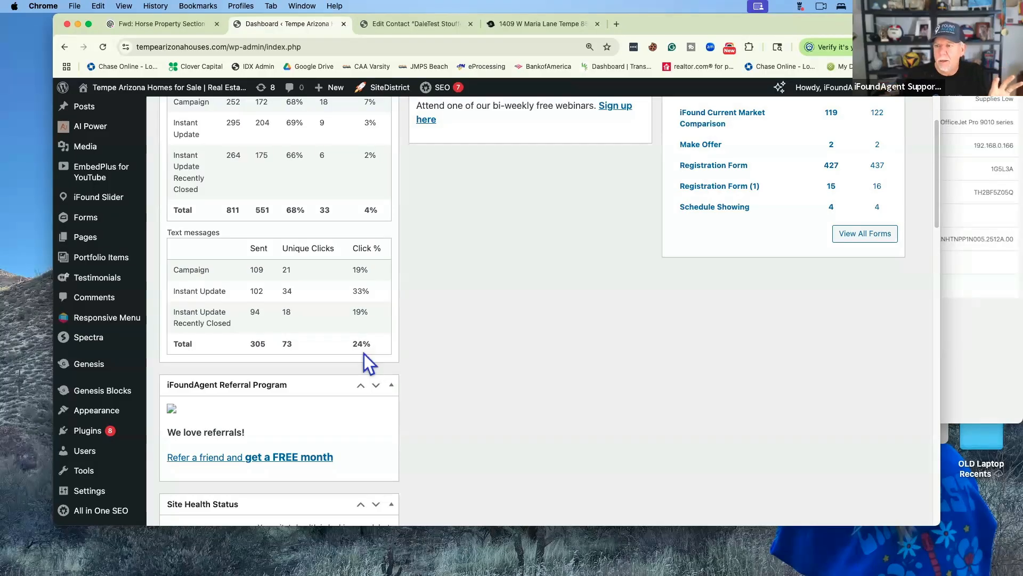
pyautogui.scroll(1, 364, 353)
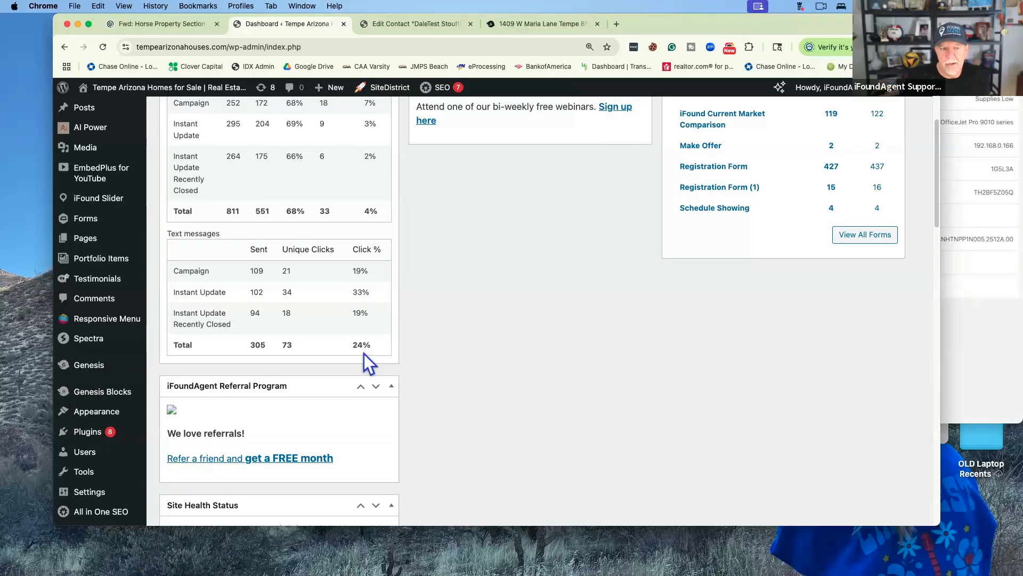
pyautogui.scroll(3, 362, 346)
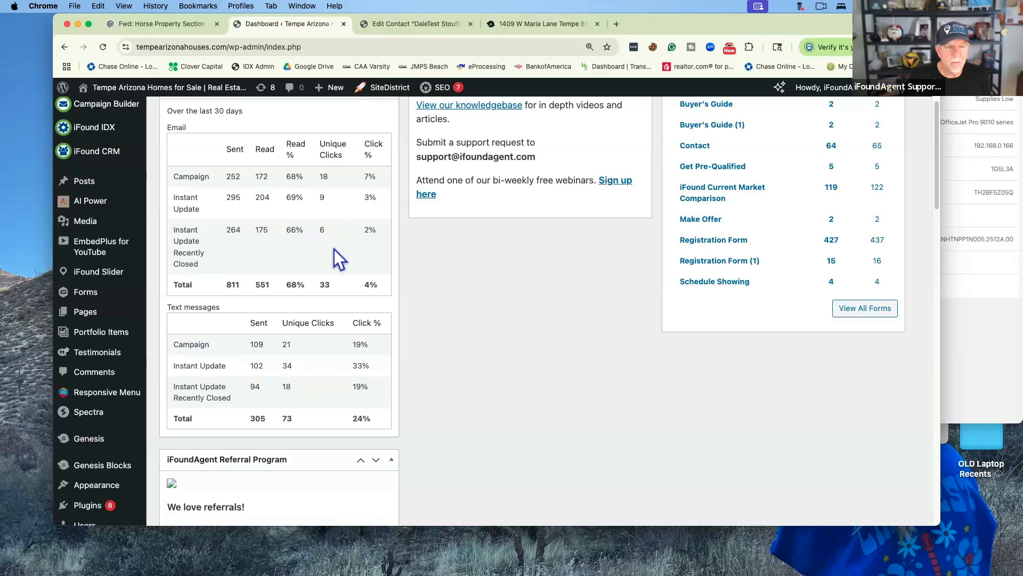
pyautogui.scroll(3, 334, 251)
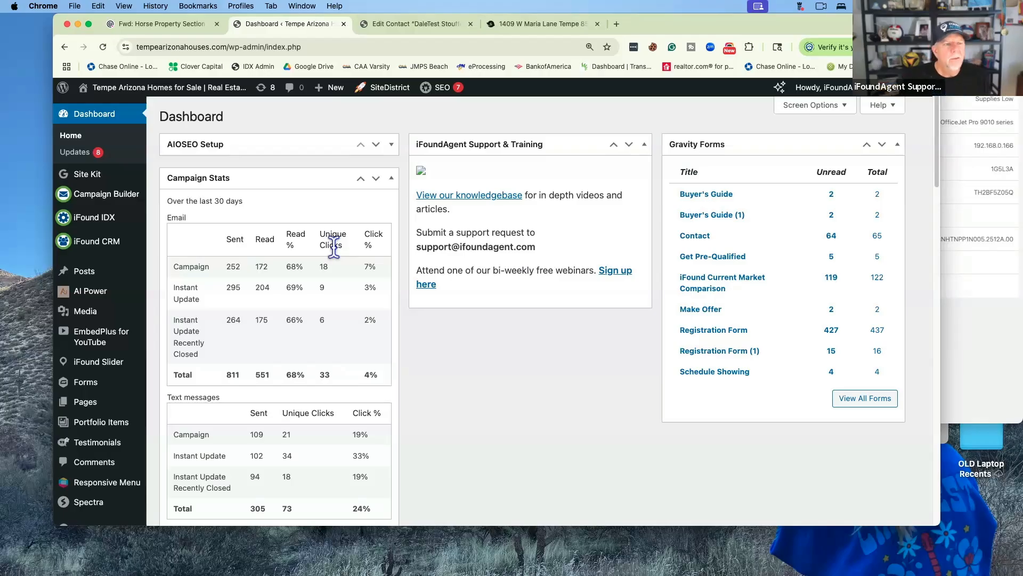
# - Find the test contact in the iFound CRM contacts and start a search campaign from its record
pyautogui.moveTo(119, 250)
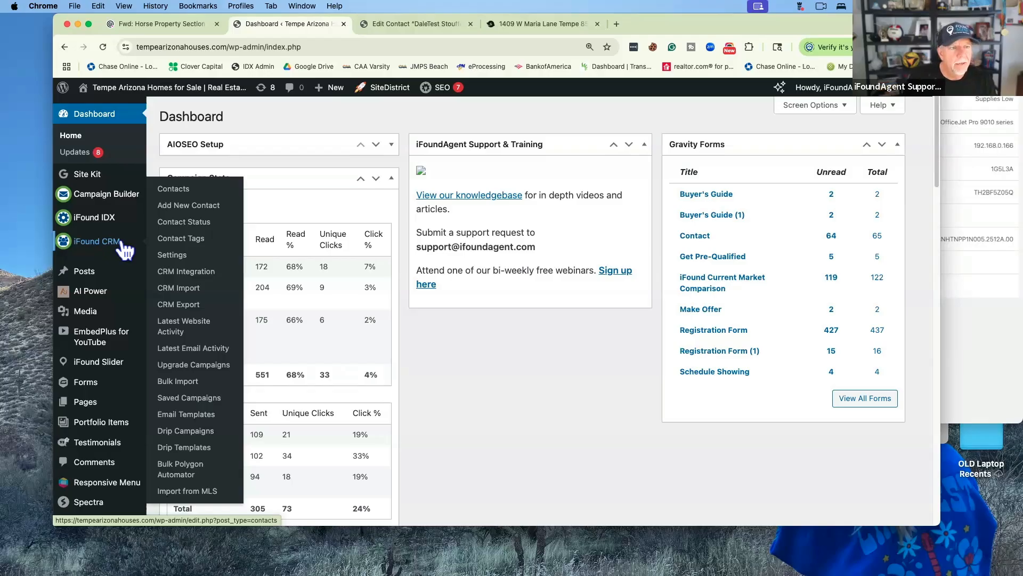
pyautogui.click(177, 191)
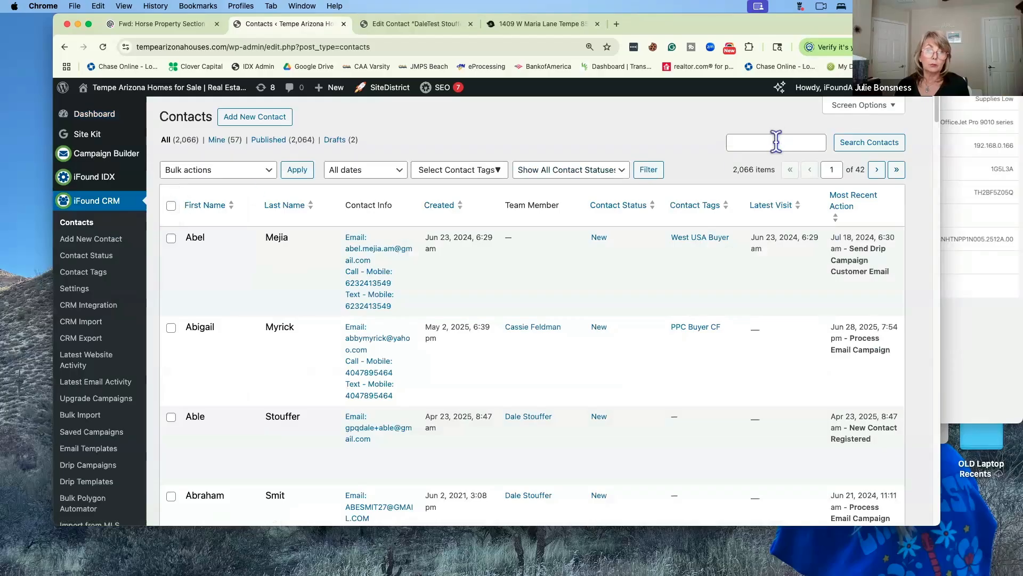
pyautogui.click(777, 142)
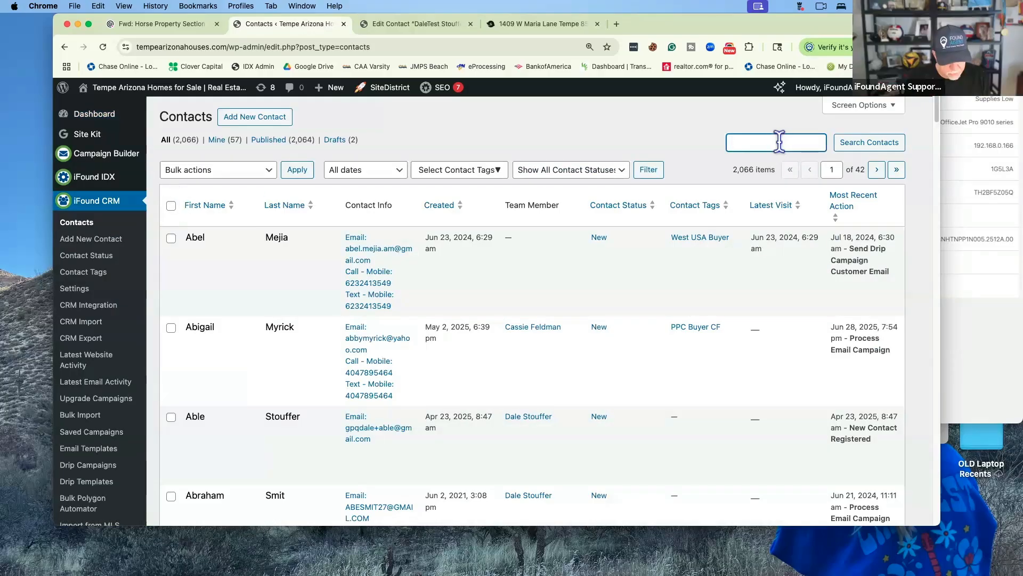
pyautogui.write('daletest')
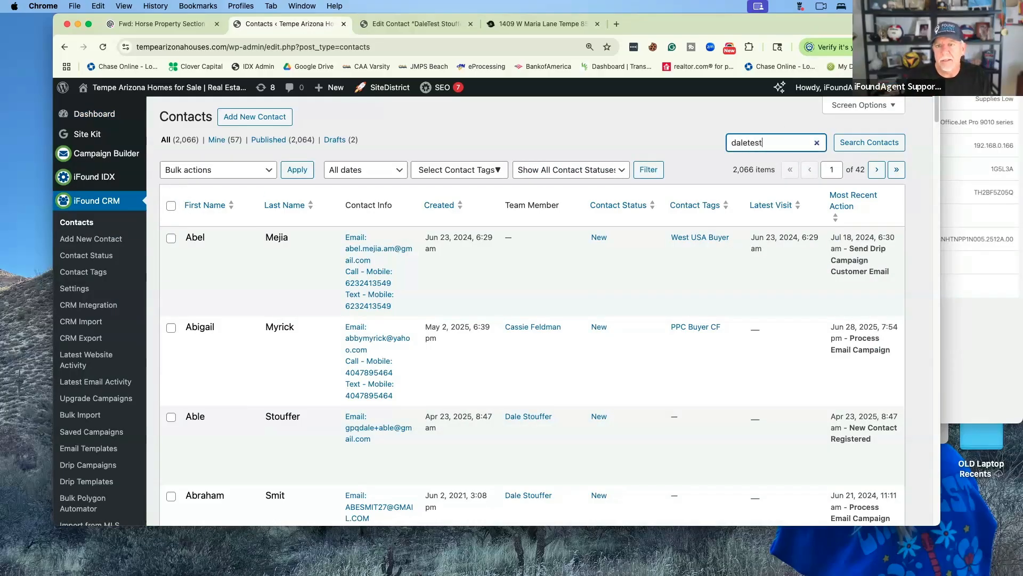
pyautogui.press('Return')
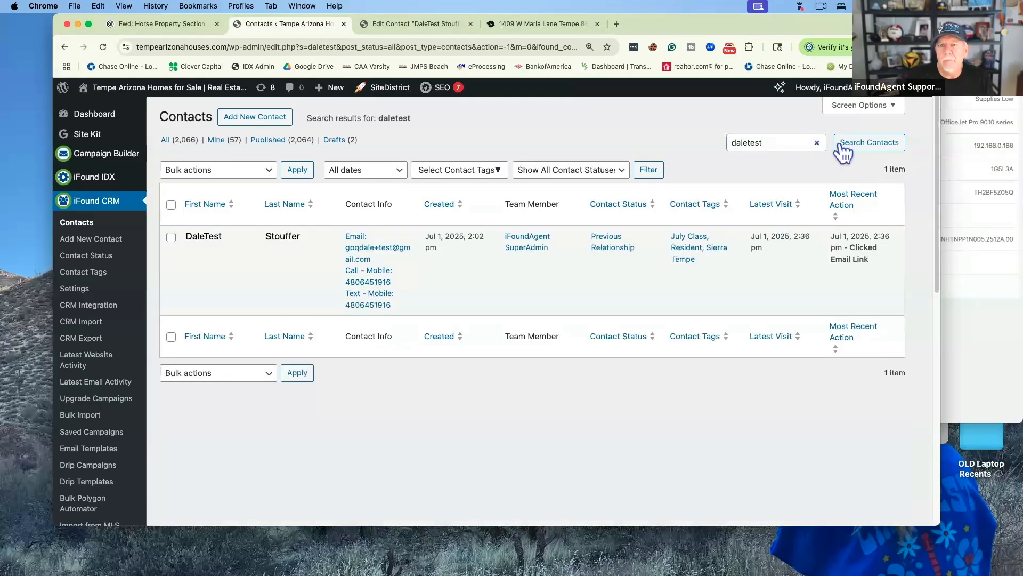
pyautogui.moveTo(295, 276)
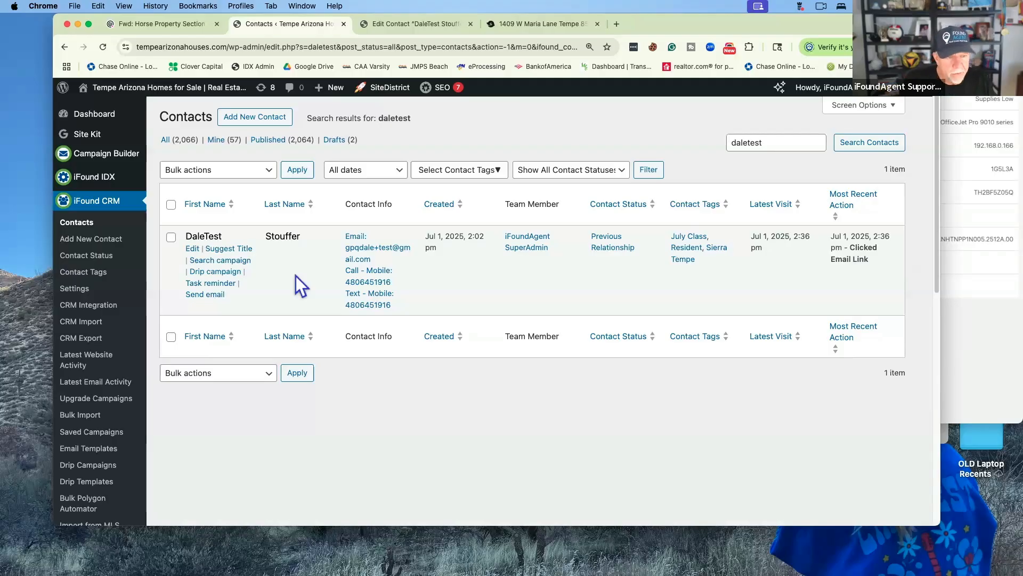
pyautogui.click(243, 260)
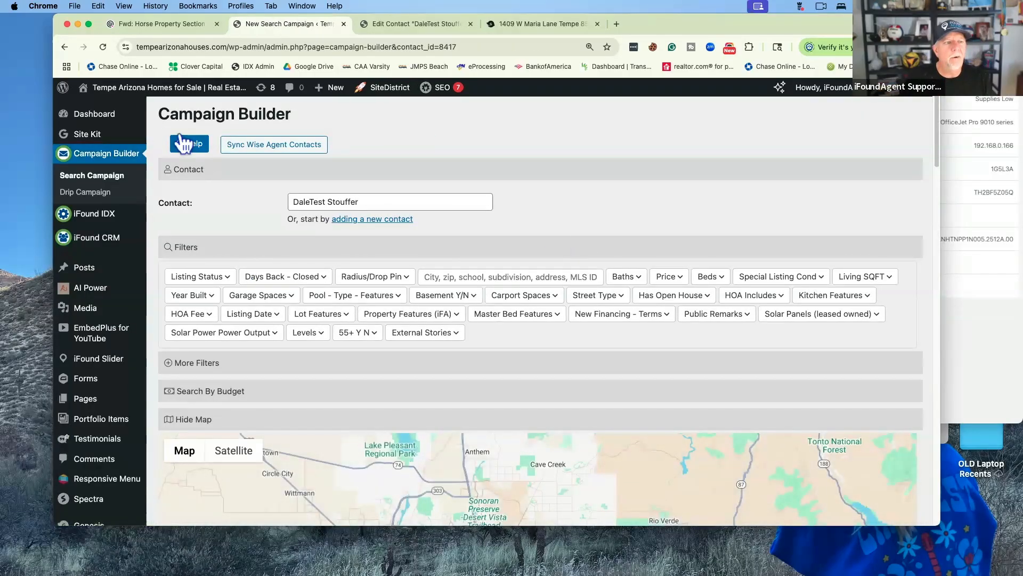
# - Return to the dashboard, start a new search campaign in Campaign Builder and choose the test contact for it
pyautogui.click(115, 121)
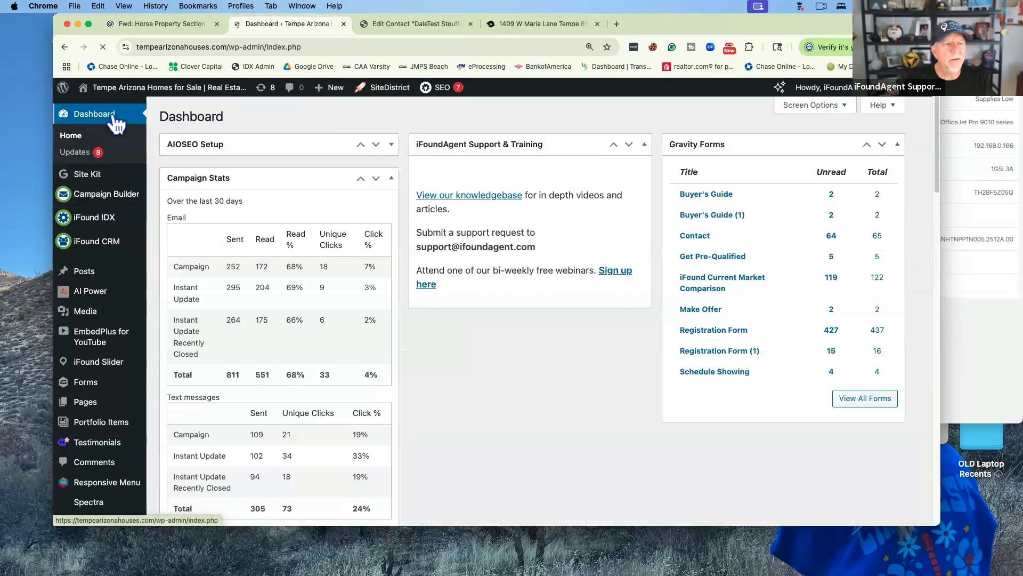
pyautogui.moveTo(122, 201)
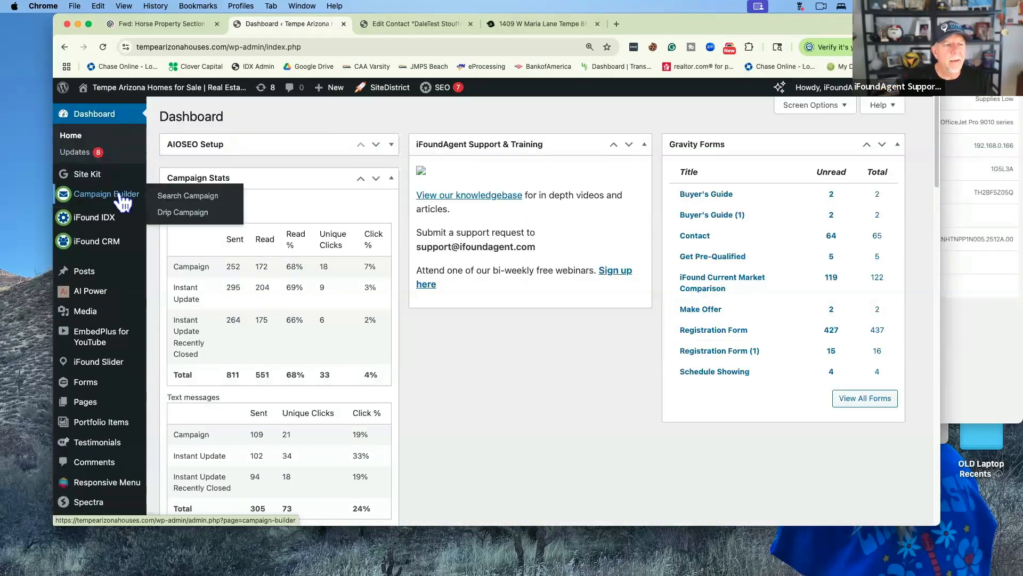
pyautogui.click(175, 197)
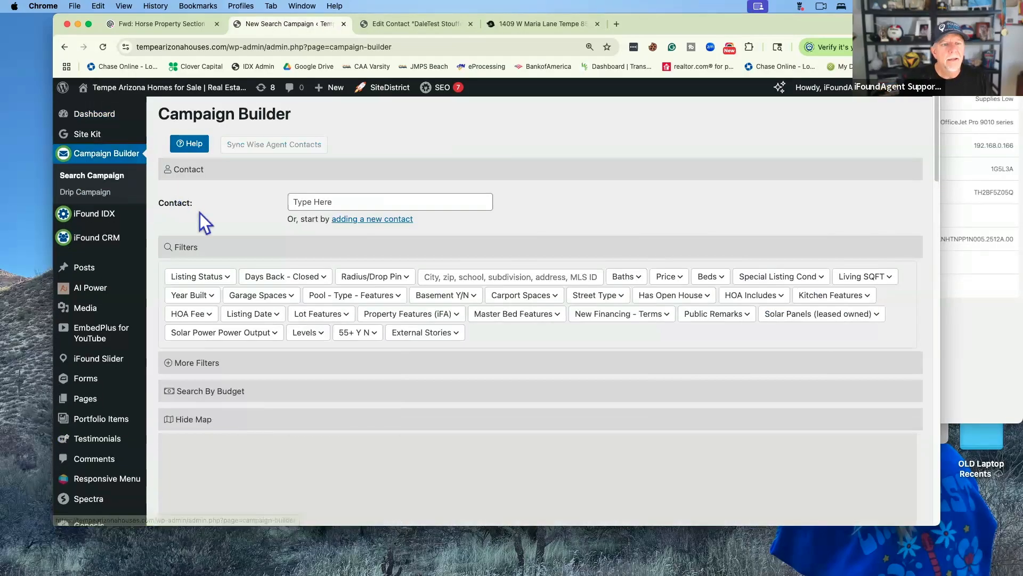
pyautogui.click(376, 202)
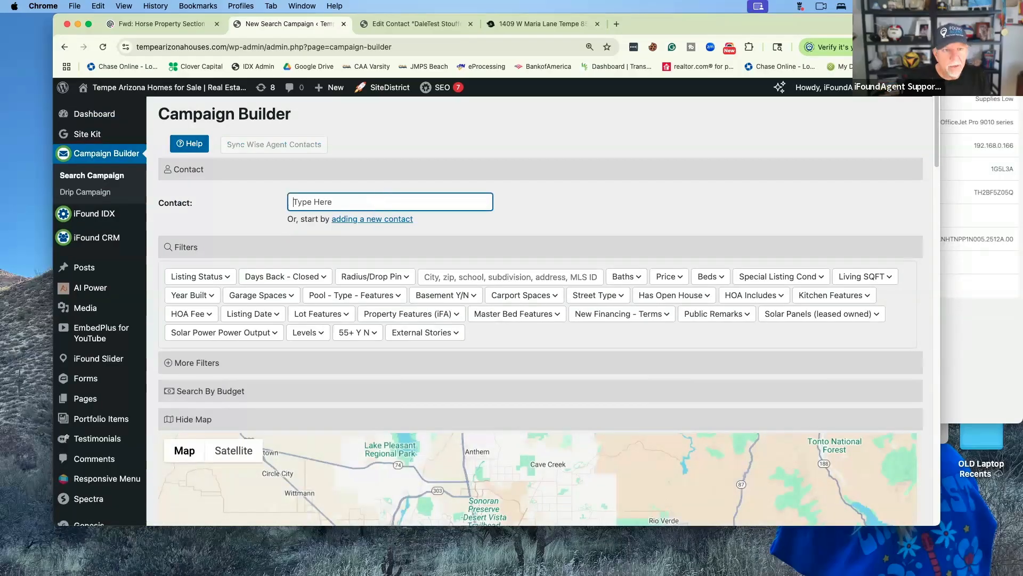
pyautogui.write('dalet')
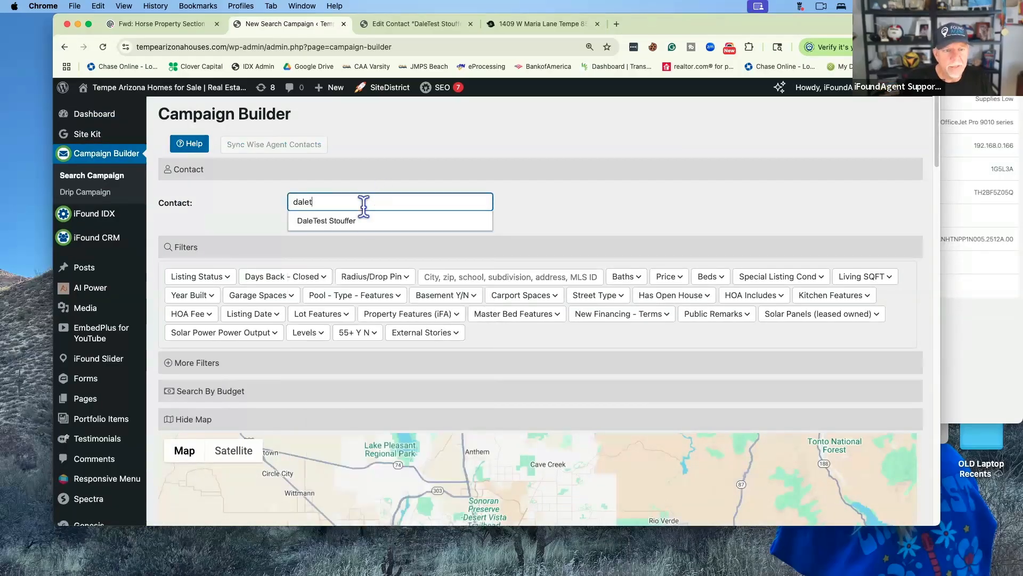
pyautogui.click(361, 222)
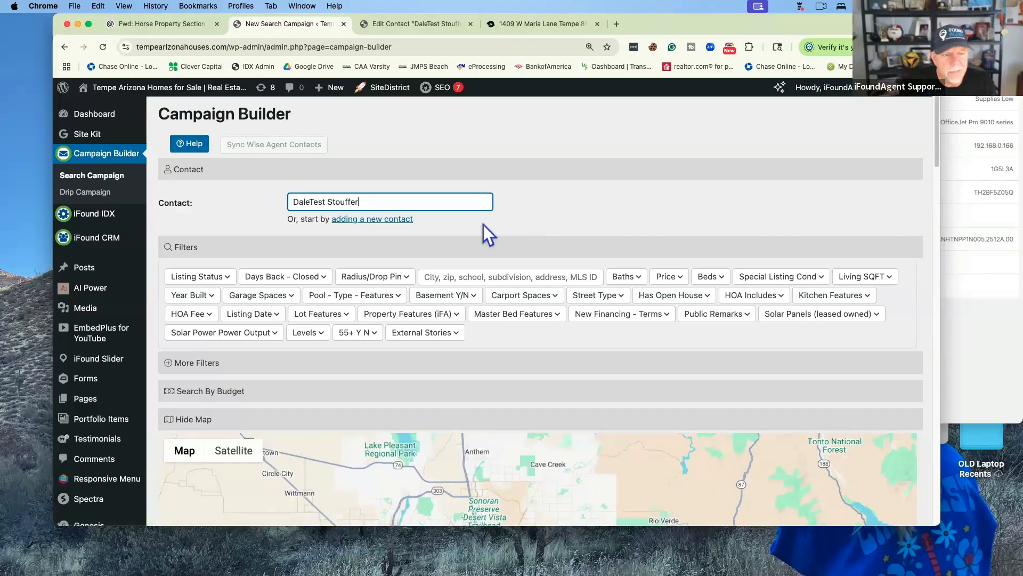
# - Set the campaign's listing status filter to Active
pyautogui.click(213, 280)
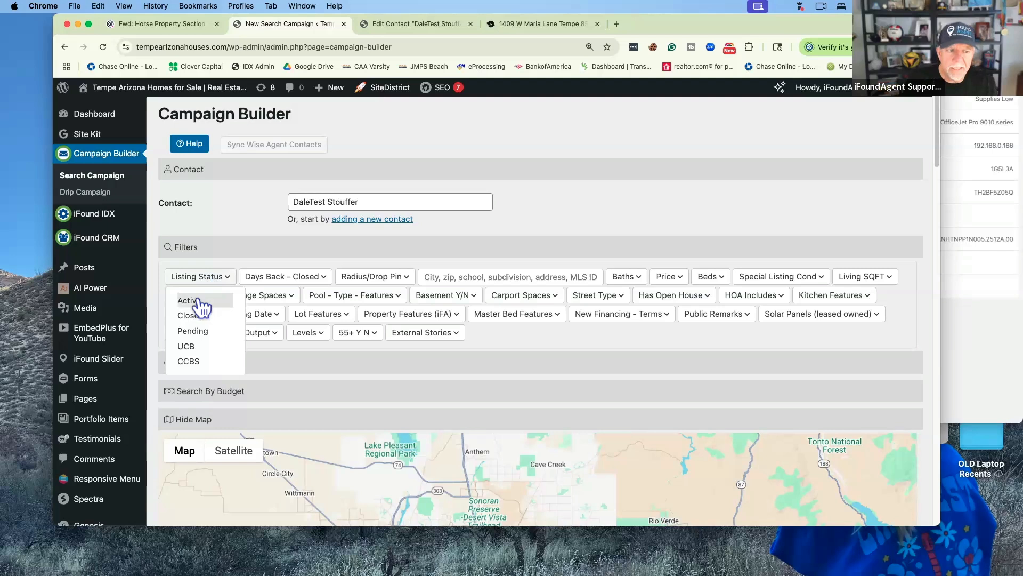
pyautogui.click(202, 302)
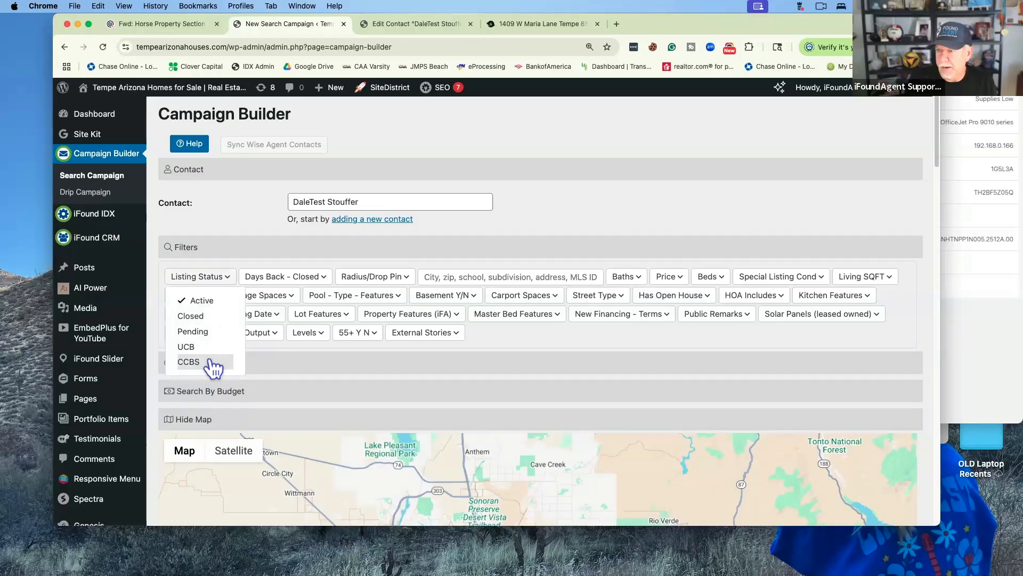
pyautogui.click(215, 280)
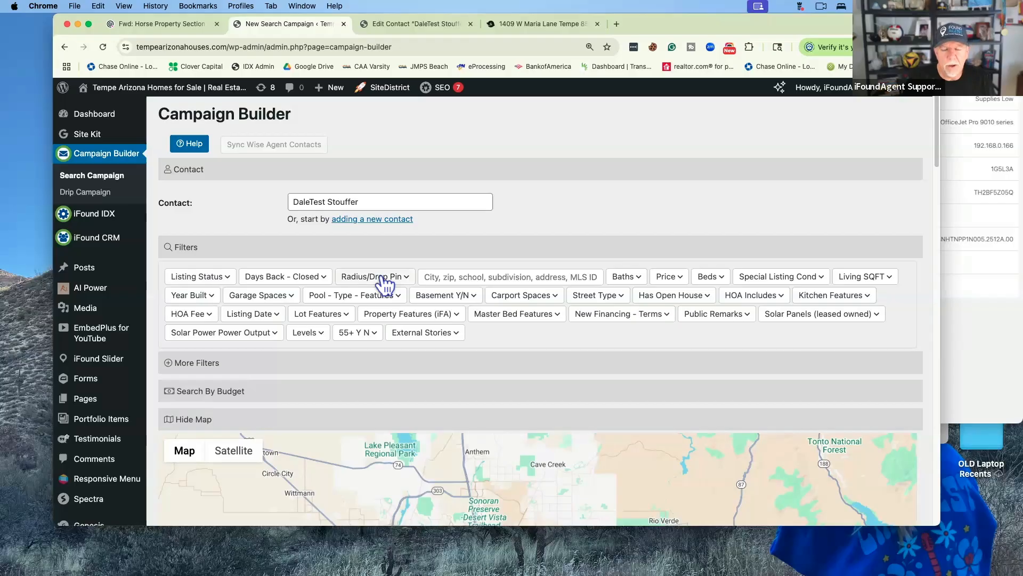
# - Add the subdivision "sun city festival" to the campaign's location filter
pyautogui.scroll(-4, 453, 459)
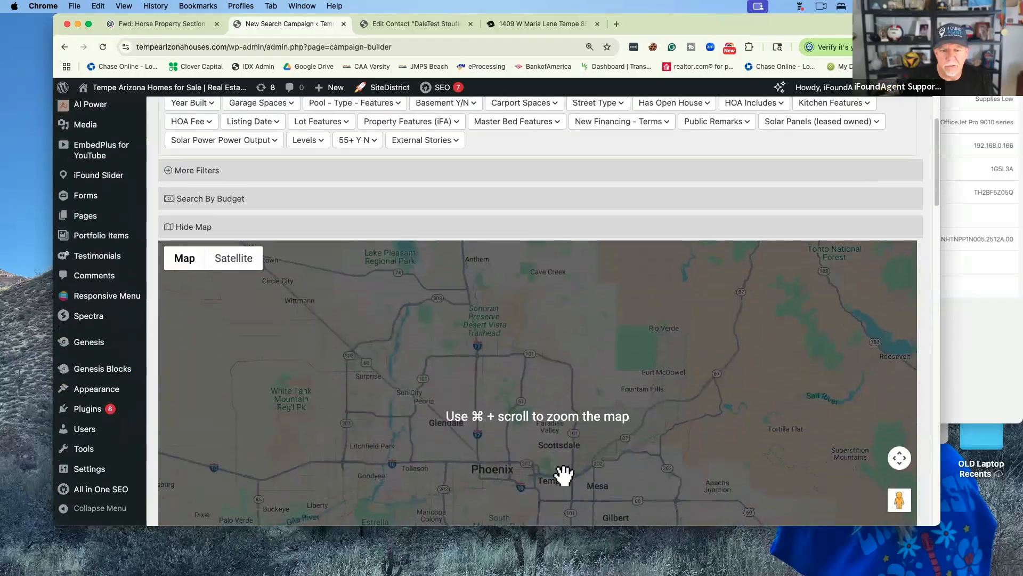
pyautogui.scroll(3, 498, 457)
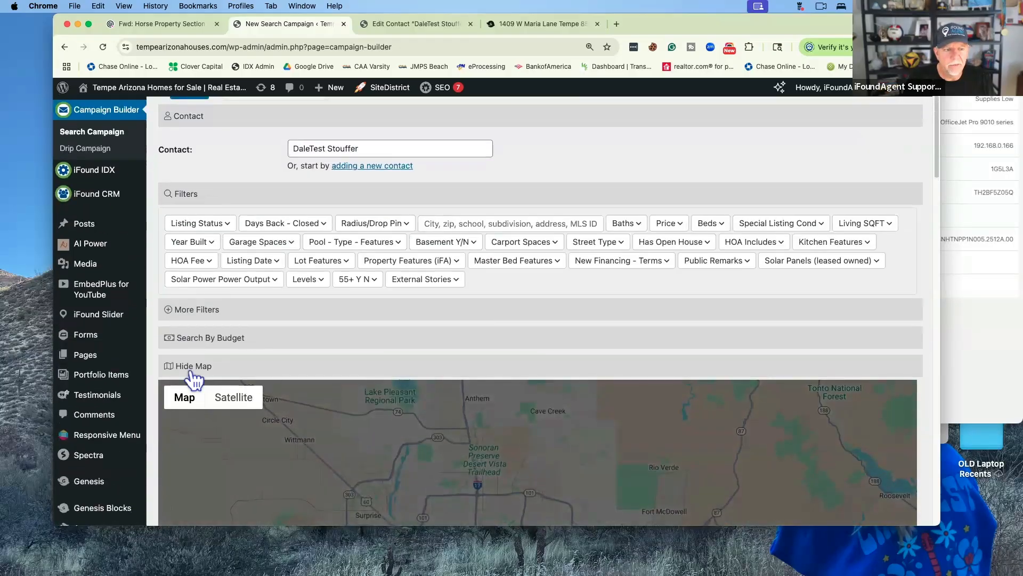
pyautogui.scroll(1, 389, 357)
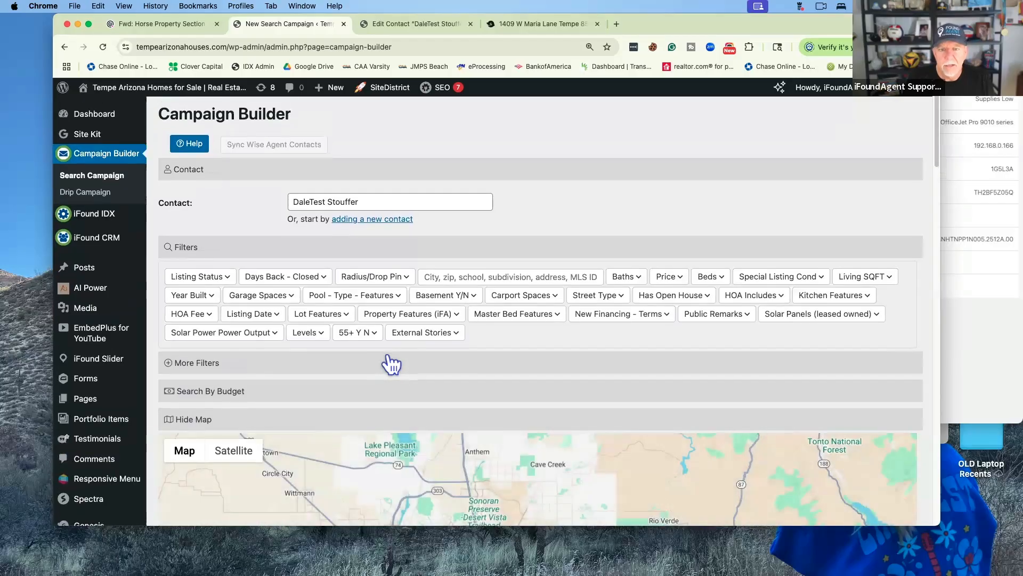
pyautogui.click(489, 276)
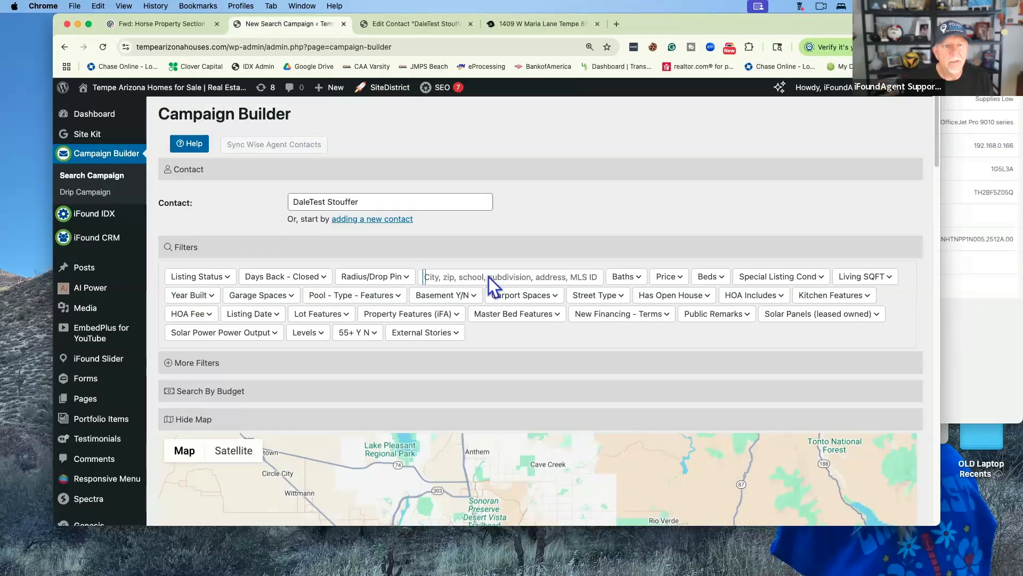
pyautogui.write('sun city festival')
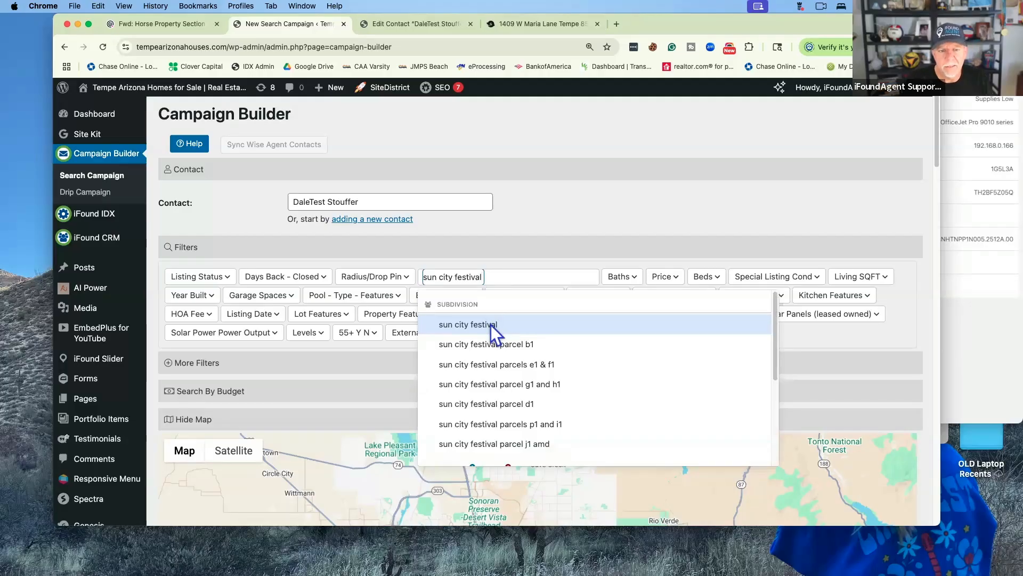
pyautogui.click(490, 325)
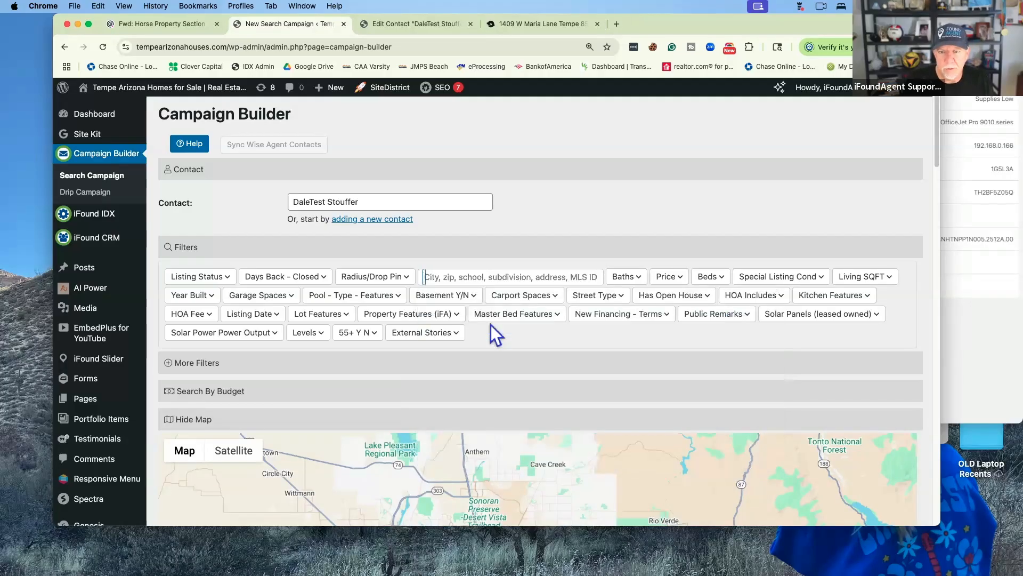
# - Add a baths filter with a minimum of 3 to the campaign
pyautogui.click(631, 277)
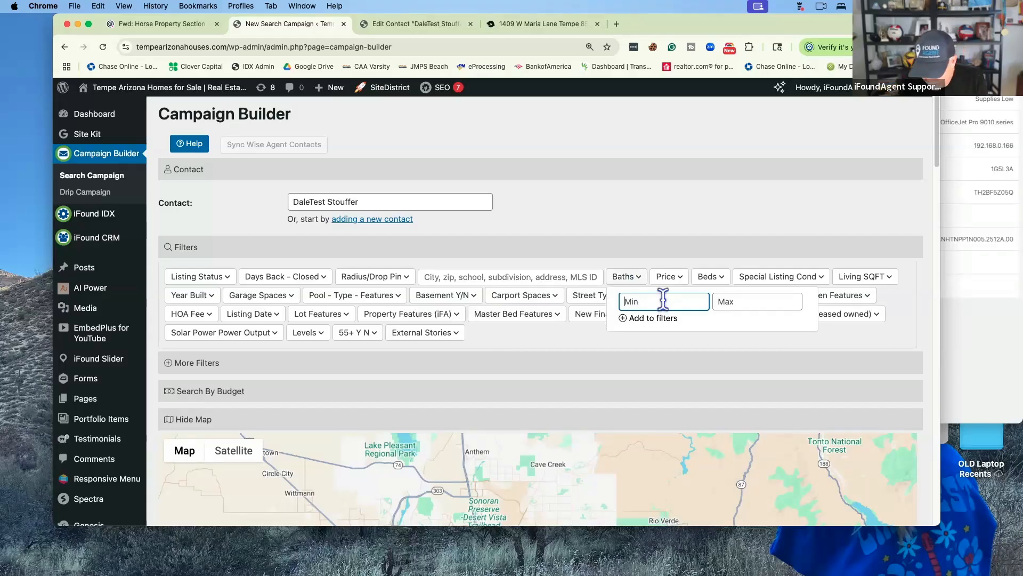
pyautogui.write('3')
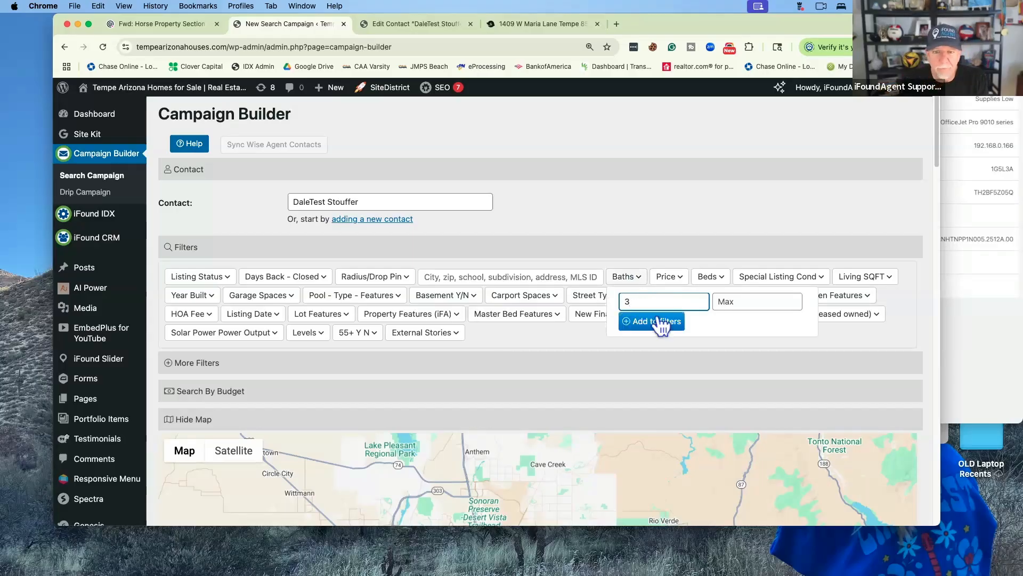
pyautogui.click(659, 319)
# - Add a beds filter with a minimum of 3 to the campaign
pyautogui.click(709, 277)
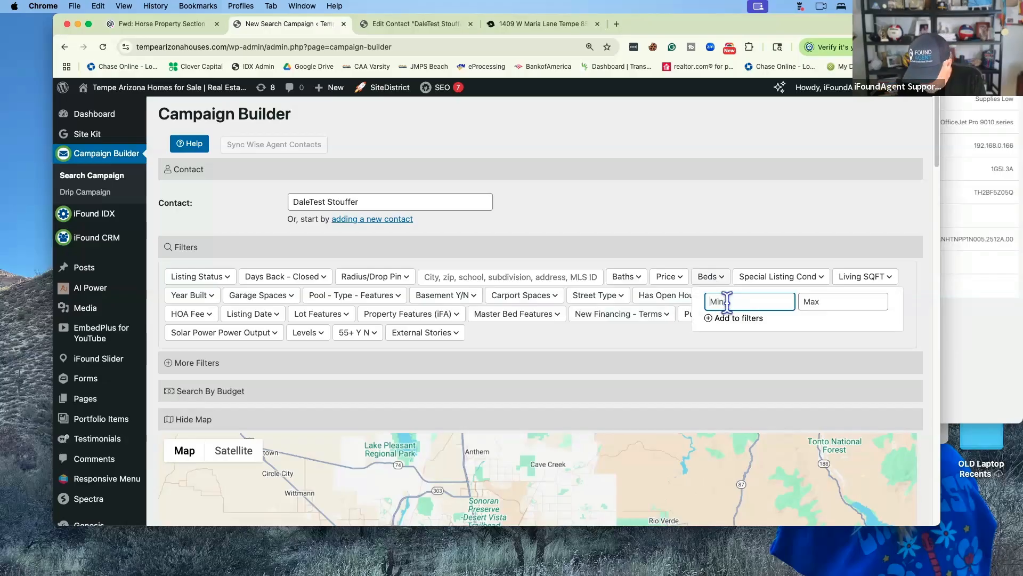
pyautogui.write('3')
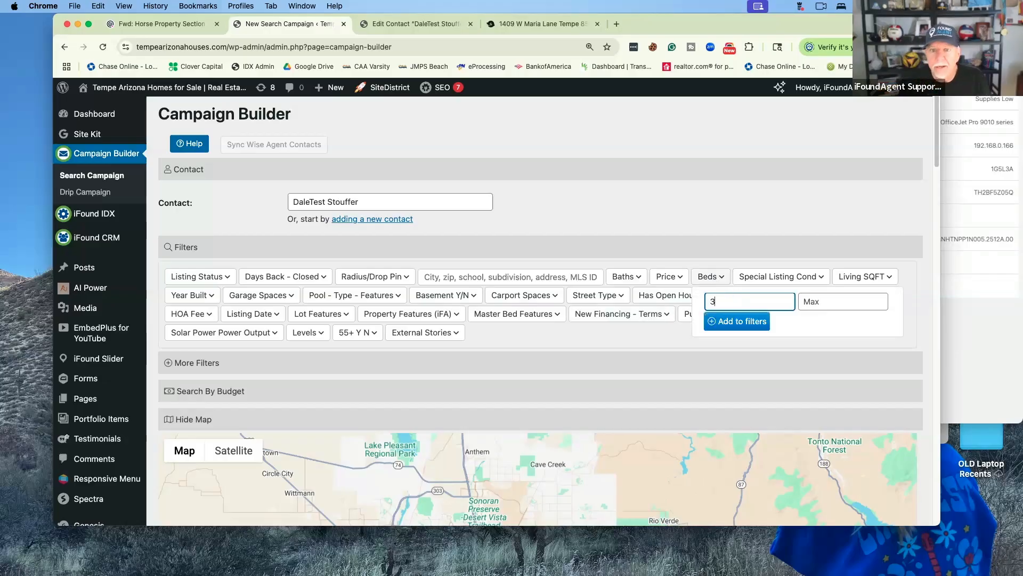
pyautogui.click(738, 322)
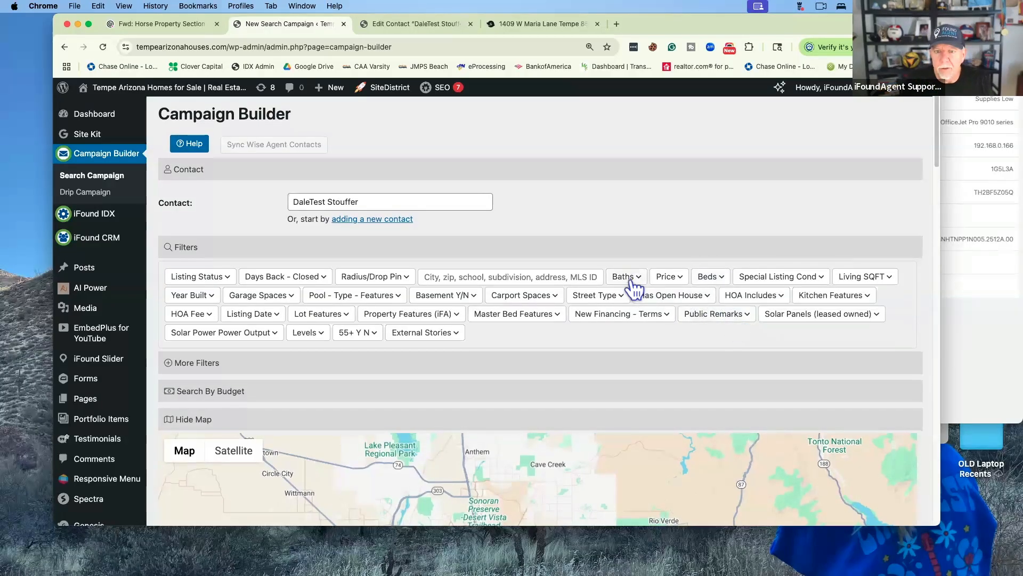
# - Add a price filter with a minimum of 500000 to the campaign
pyautogui.click(669, 281)
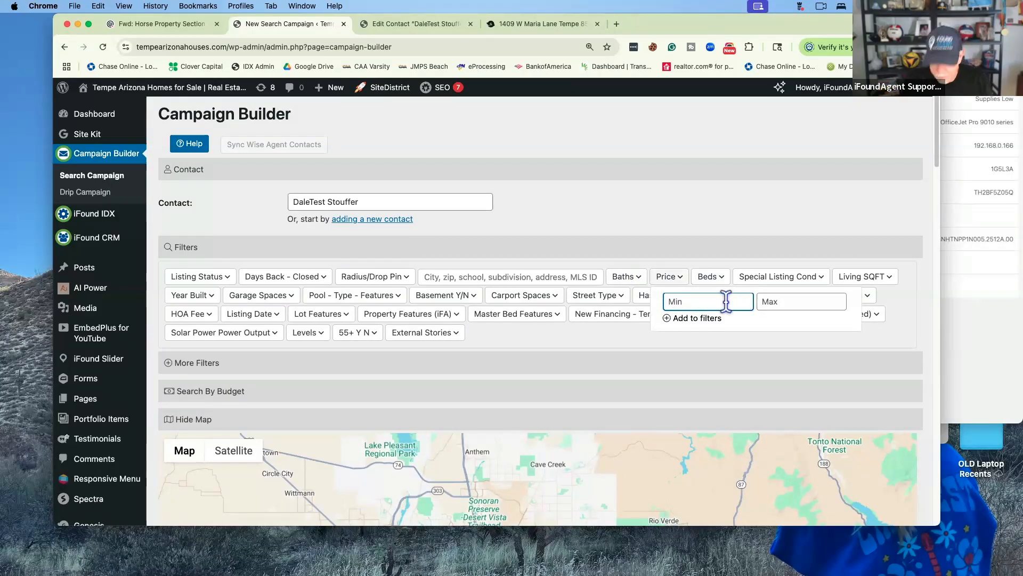
pyautogui.write('5000')
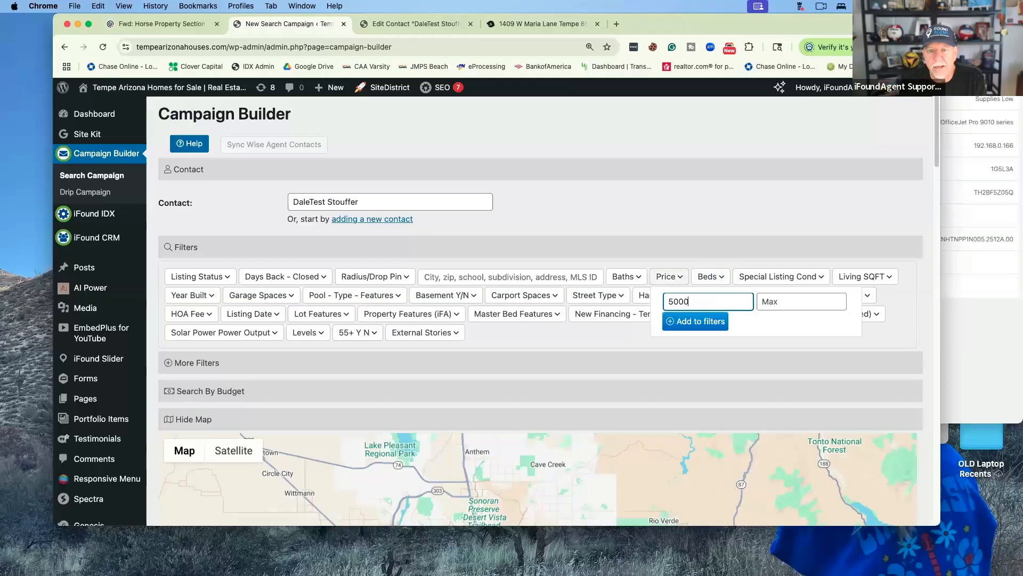
pyautogui.write('00')
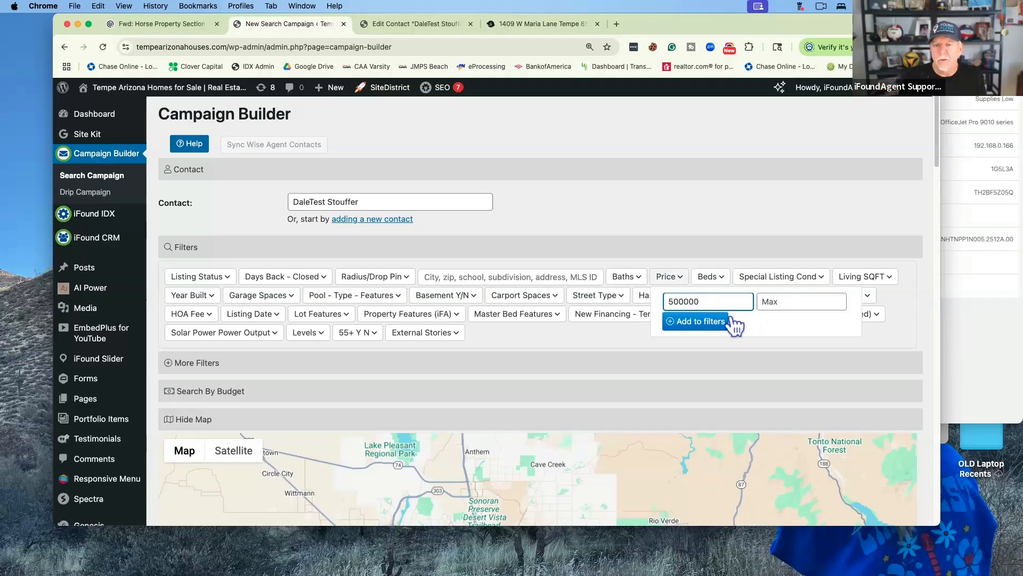
pyautogui.click(715, 325)
# - Run the property search with the selected filters, review the results on the map and in the list, and collapse the list
pyautogui.scroll(-10, 714, 324)
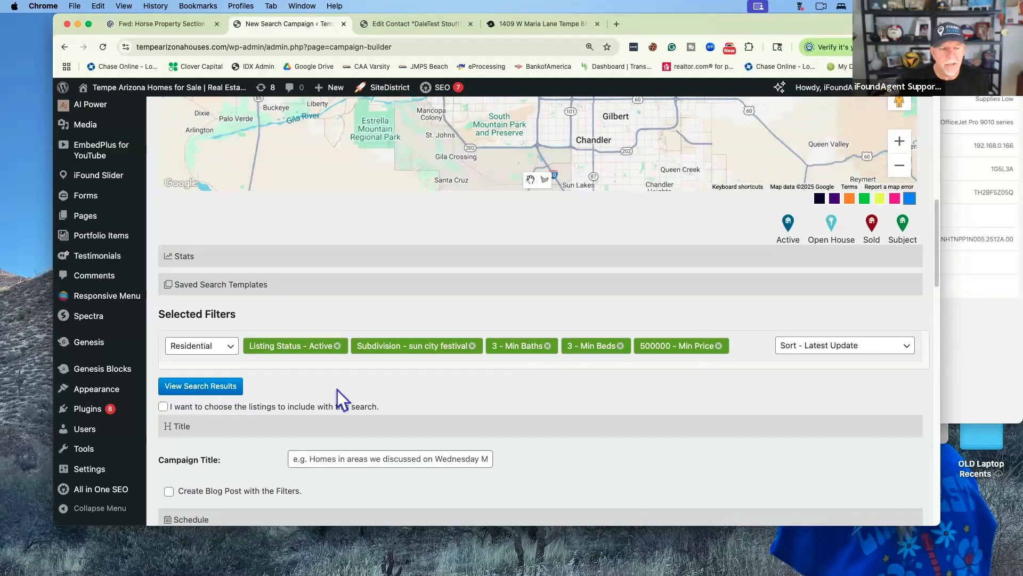
pyautogui.click(200, 385)
pyautogui.scroll(8, 356, 368)
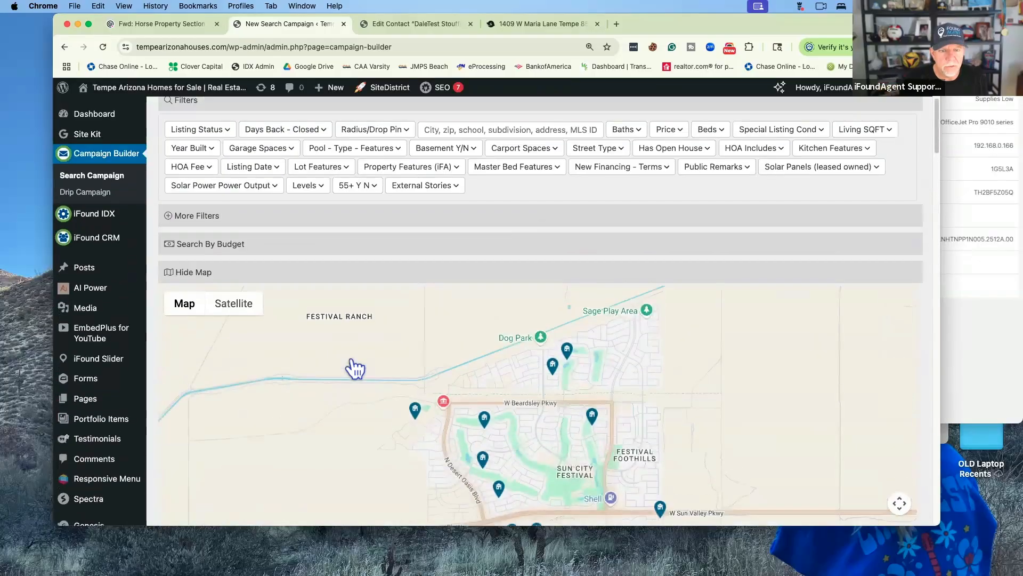
pyautogui.scroll(-10, 355, 365)
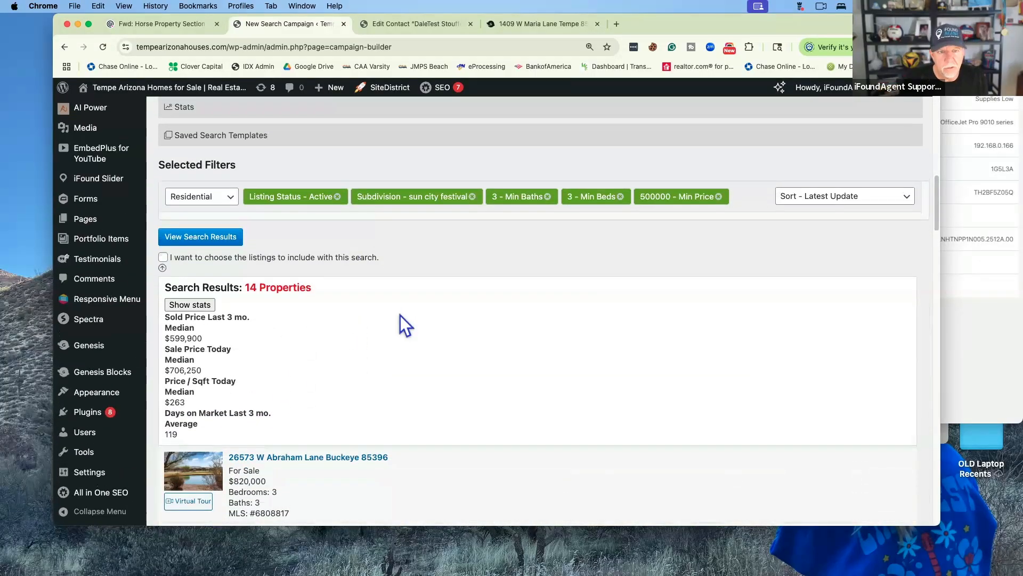
pyautogui.scroll(7, 401, 314)
pyautogui.scroll(1, 399, 312)
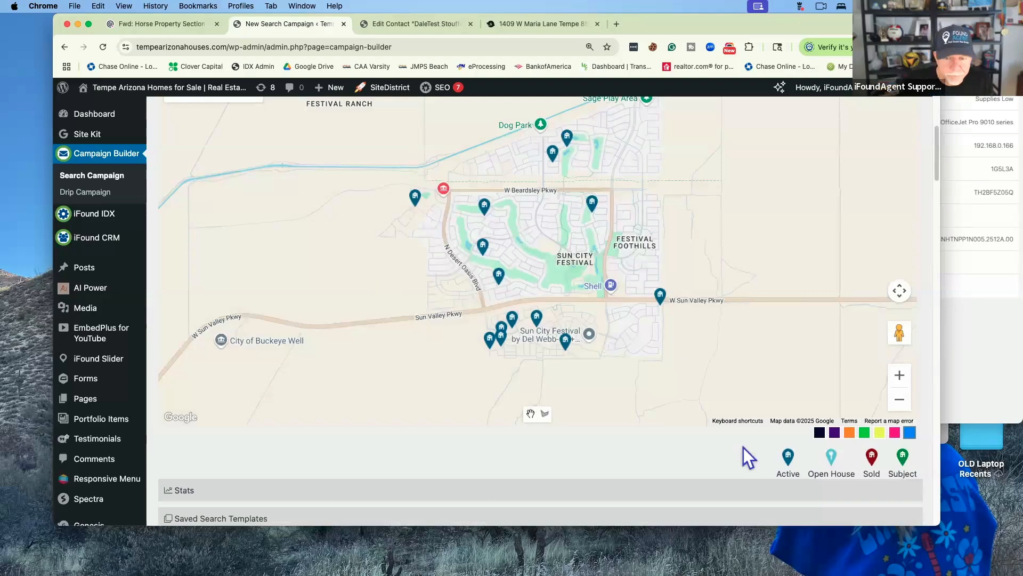
pyautogui.scroll(-6, 778, 506)
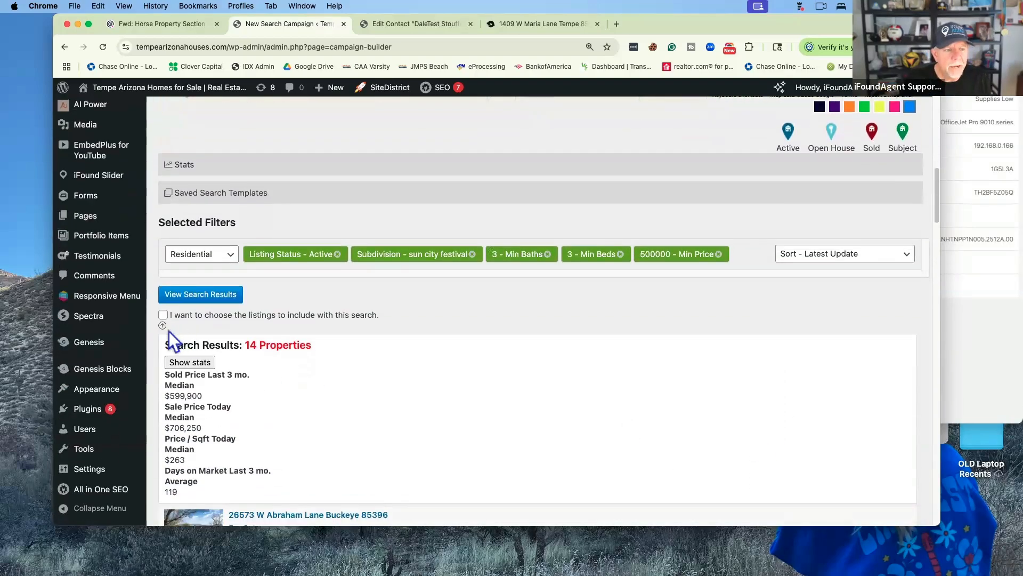
pyautogui.click(162, 326)
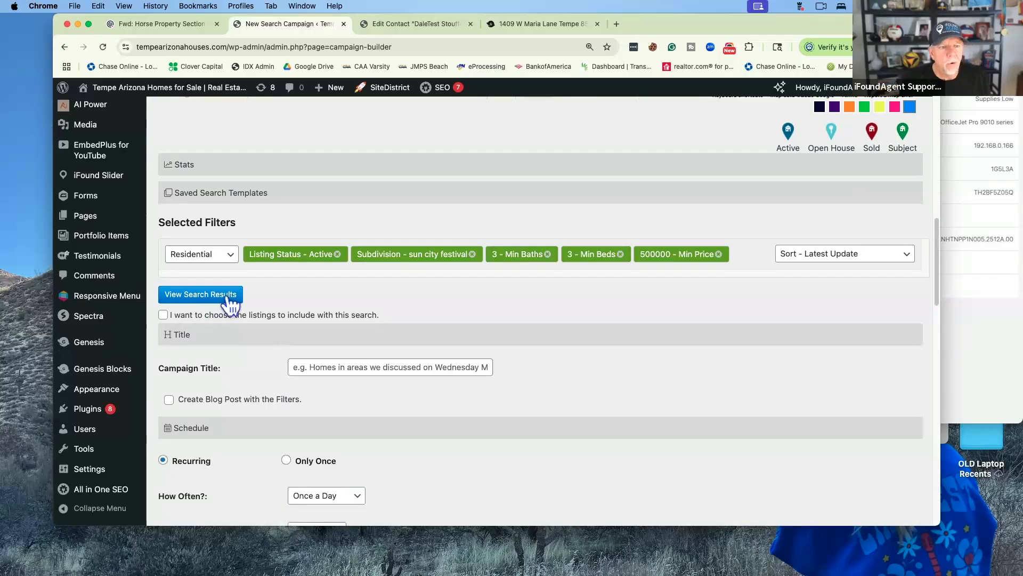
# - Add Age Restricted (See Remarks) as both an included and an excluded special listing condition
pyautogui.scroll(9, 309, 309)
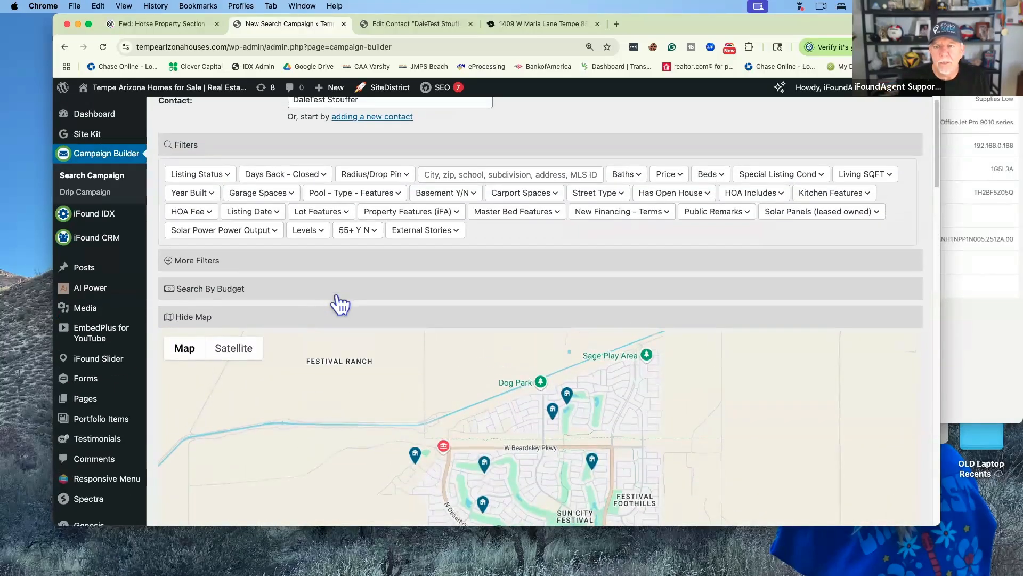
pyautogui.click(800, 181)
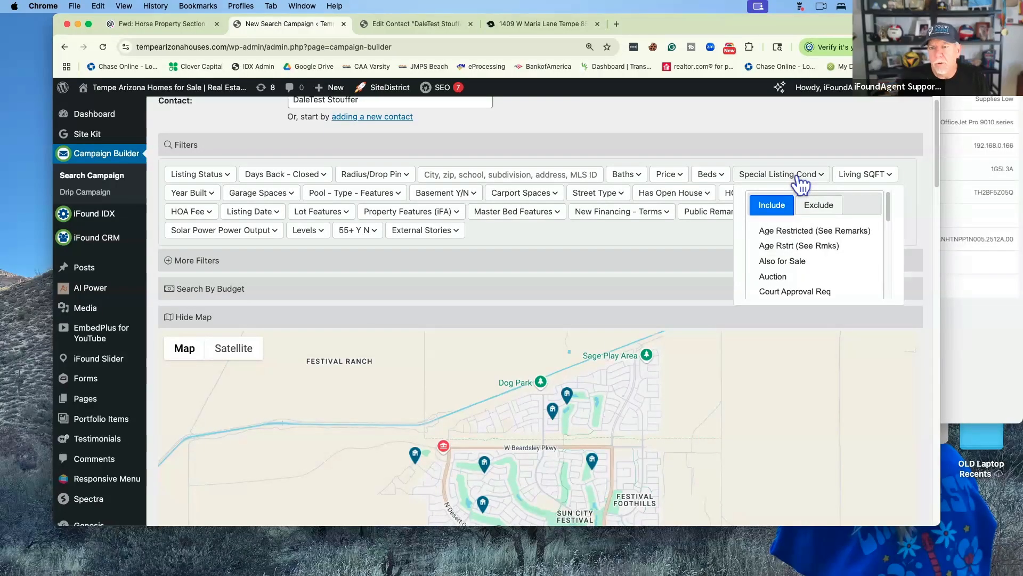
pyautogui.click(796, 233)
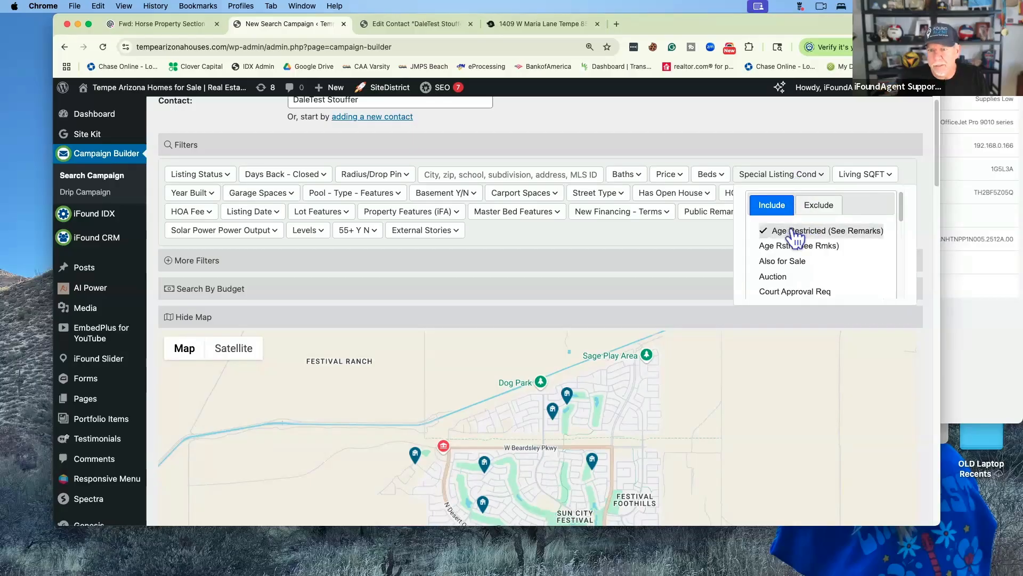
pyautogui.click(819, 206)
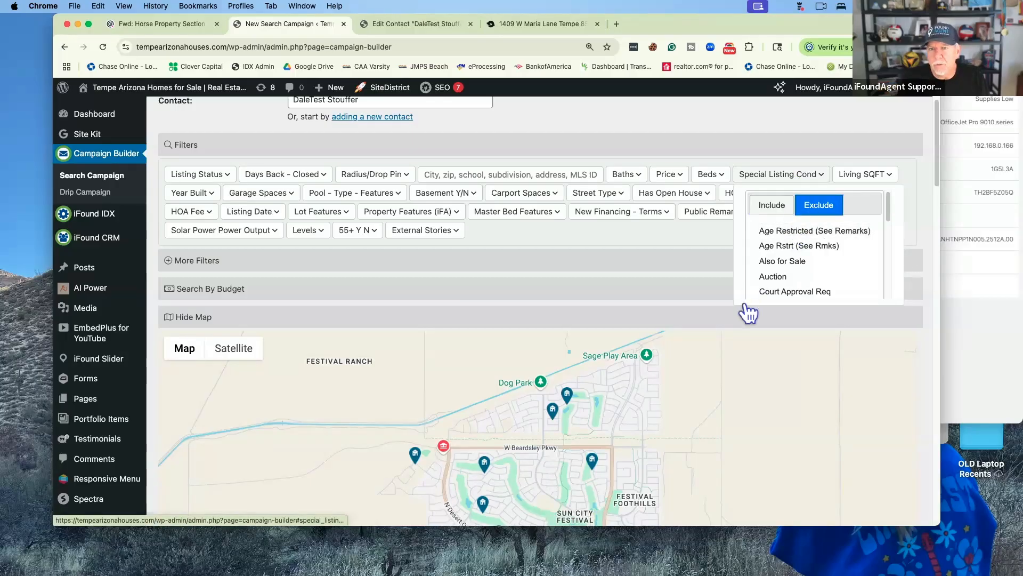
pyautogui.click(794, 232)
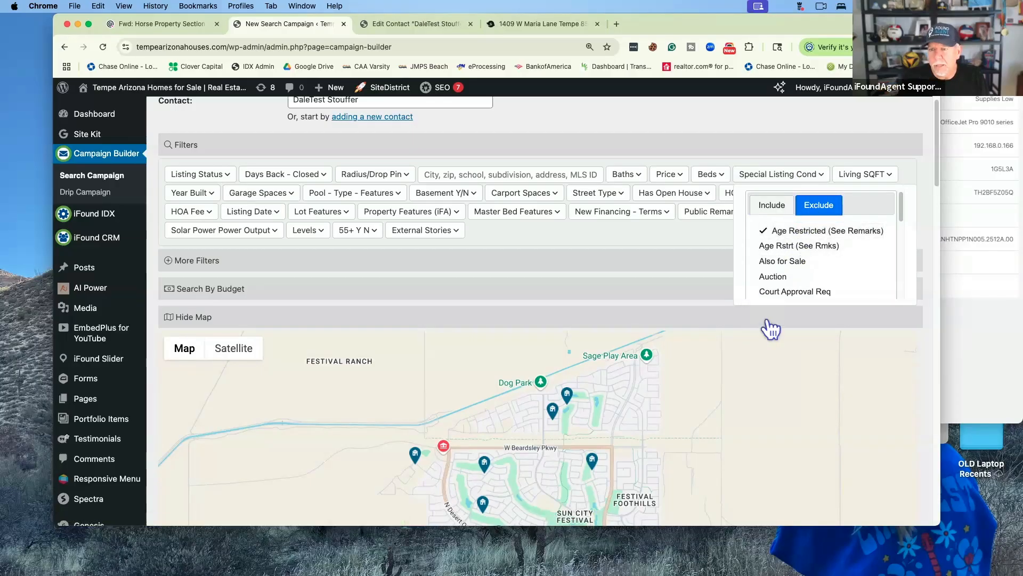
# - Remove the included Age Restricted (See Remarks) filter and search with only its exclusion applied
pyautogui.scroll(-3, 771, 325)
pyautogui.scroll(-10, 766, 318)
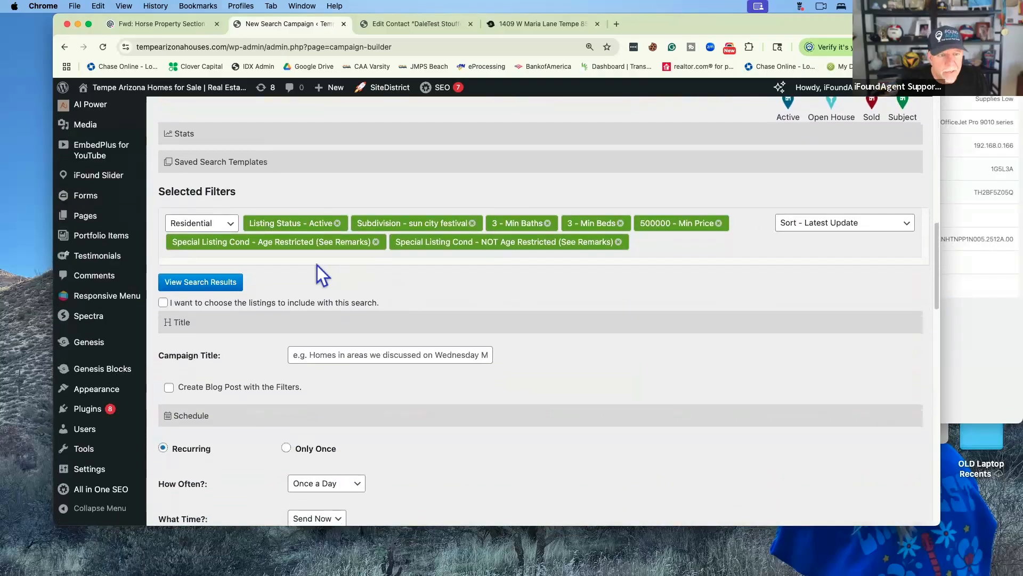
pyautogui.click(376, 242)
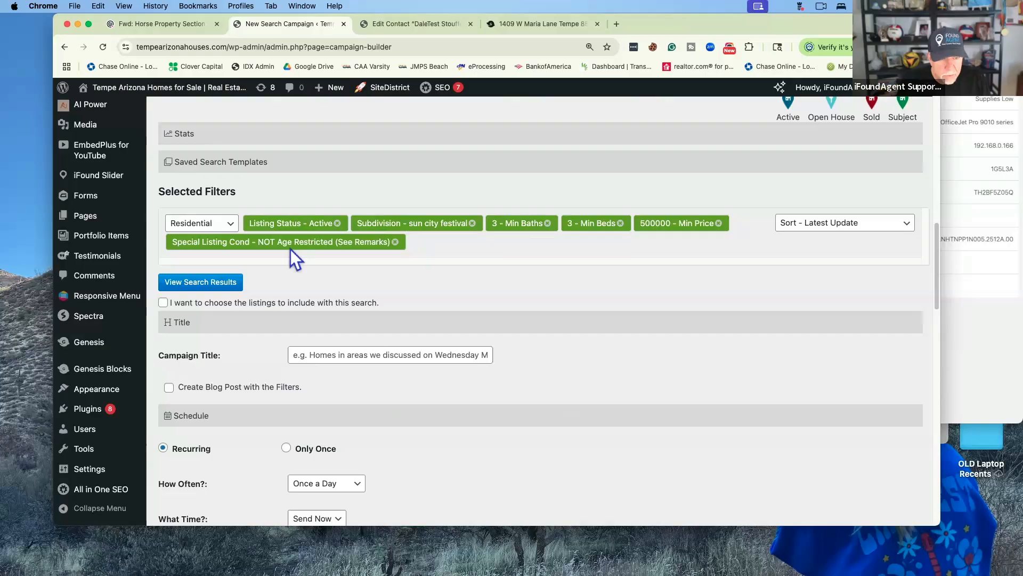
pyautogui.click(211, 281)
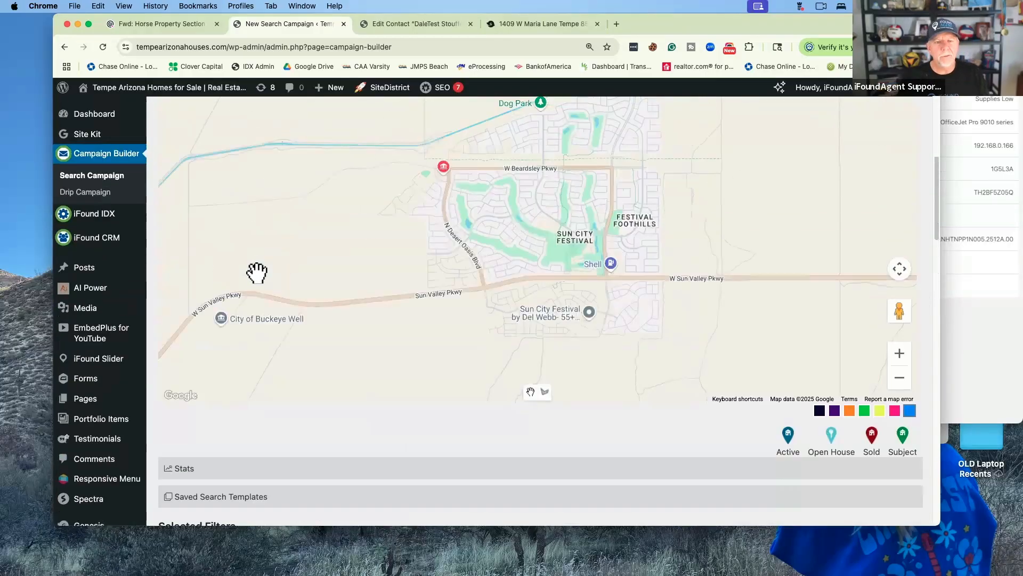
pyautogui.scroll(-15, 312, 260)
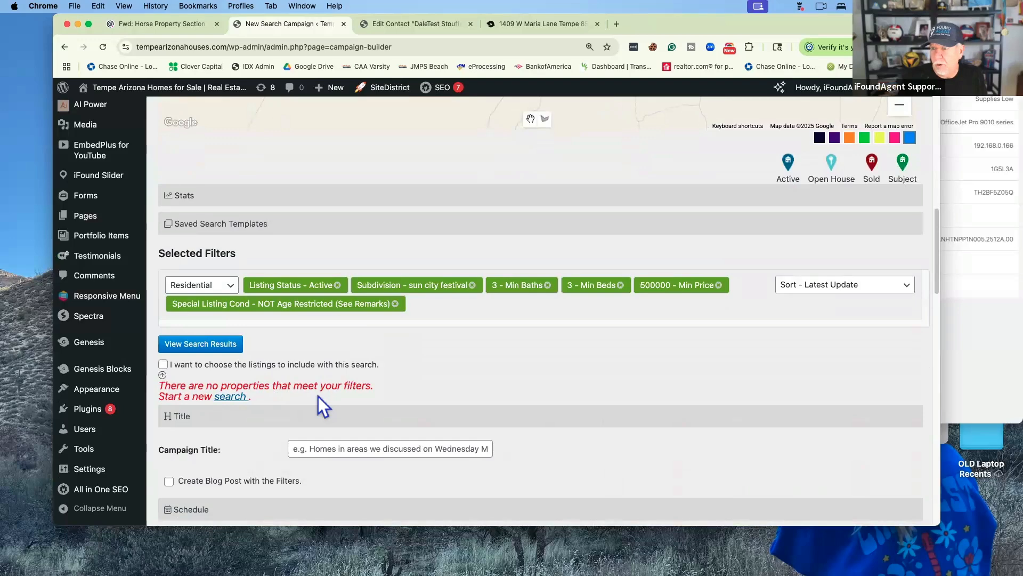
# - Remove the NOT Age Restricted (See Remarks) filter and rerun the property search
pyautogui.click(395, 304)
pyautogui.scroll(6, 394, 323)
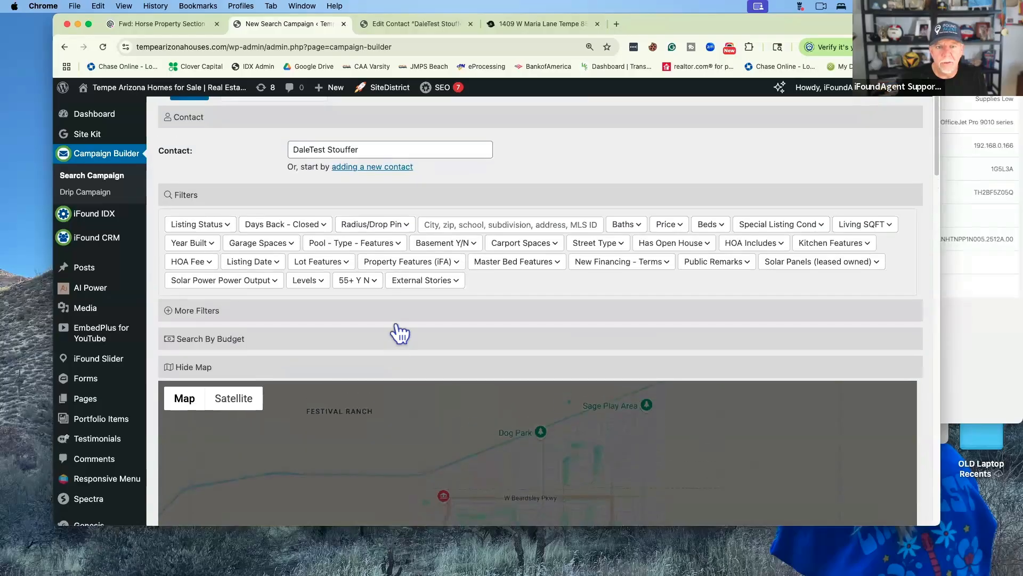
pyautogui.scroll(-15, 377, 359)
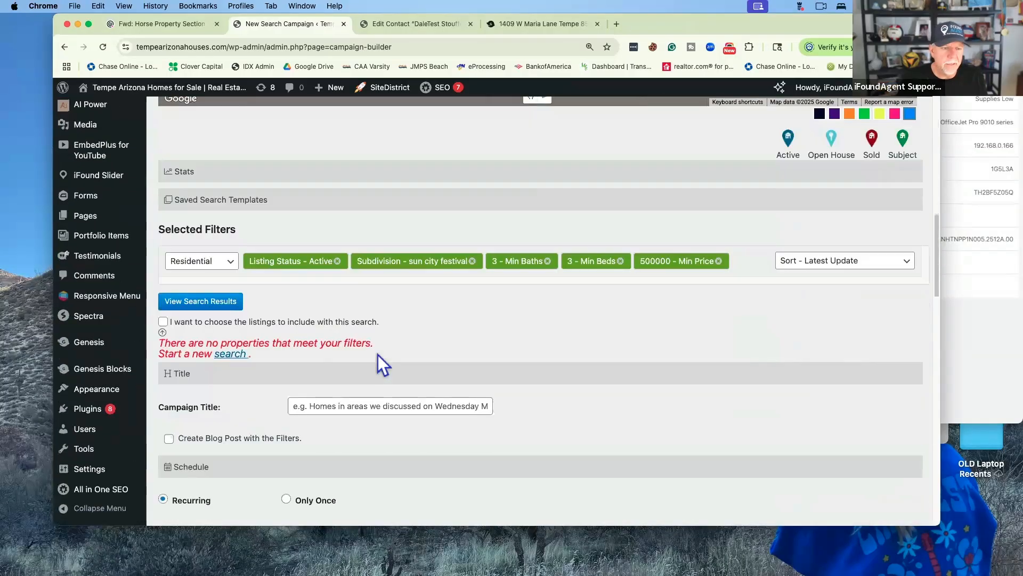
pyautogui.scroll(3, 383, 365)
pyautogui.click(196, 281)
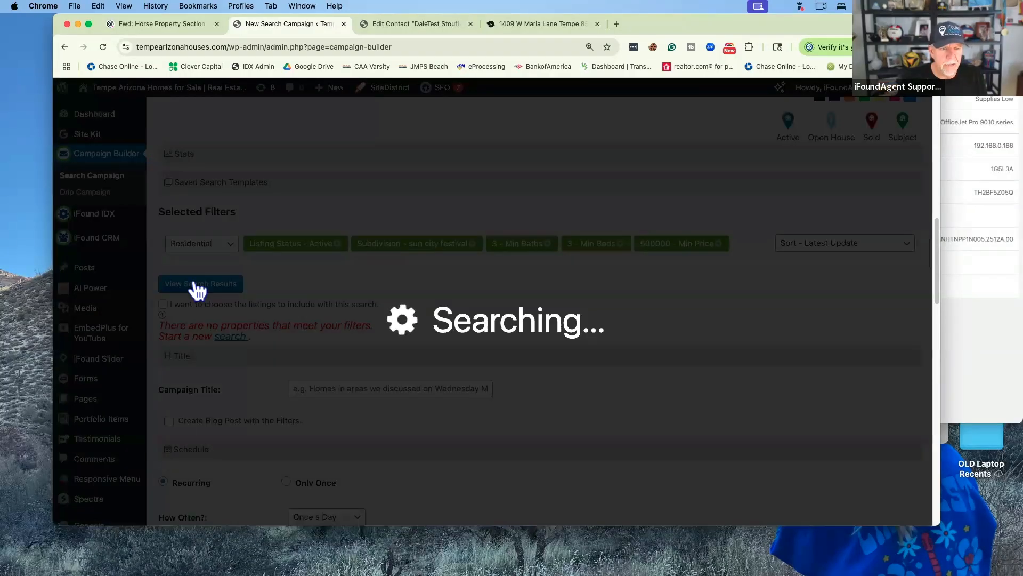
pyautogui.scroll(6, 319, 288)
pyautogui.scroll(-6, 354, 282)
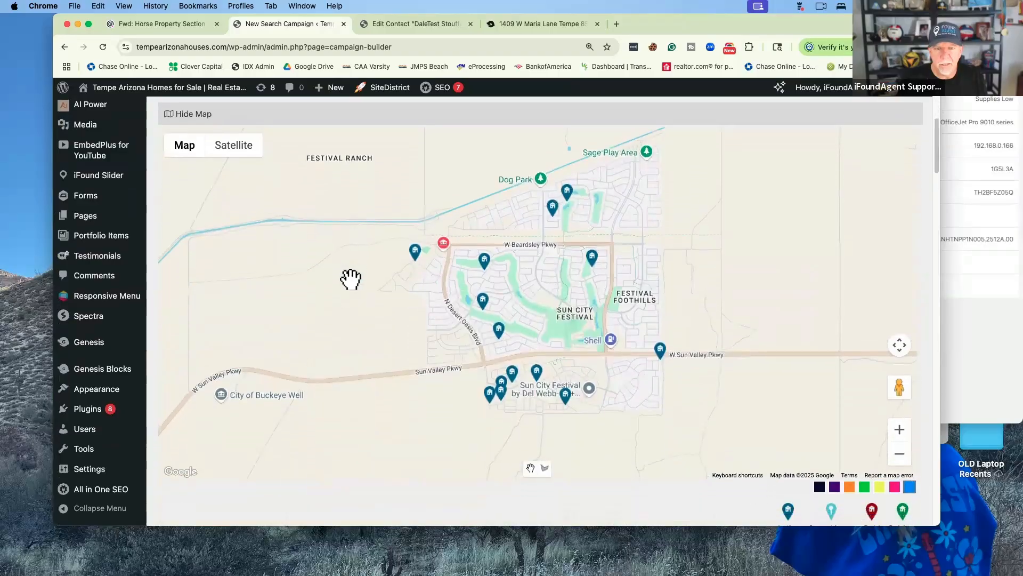
# - Look through the include and exclude options of the Special Listing Cond filter without choosing any
pyautogui.scroll(5, 350, 280)
pyautogui.scroll(1, 352, 288)
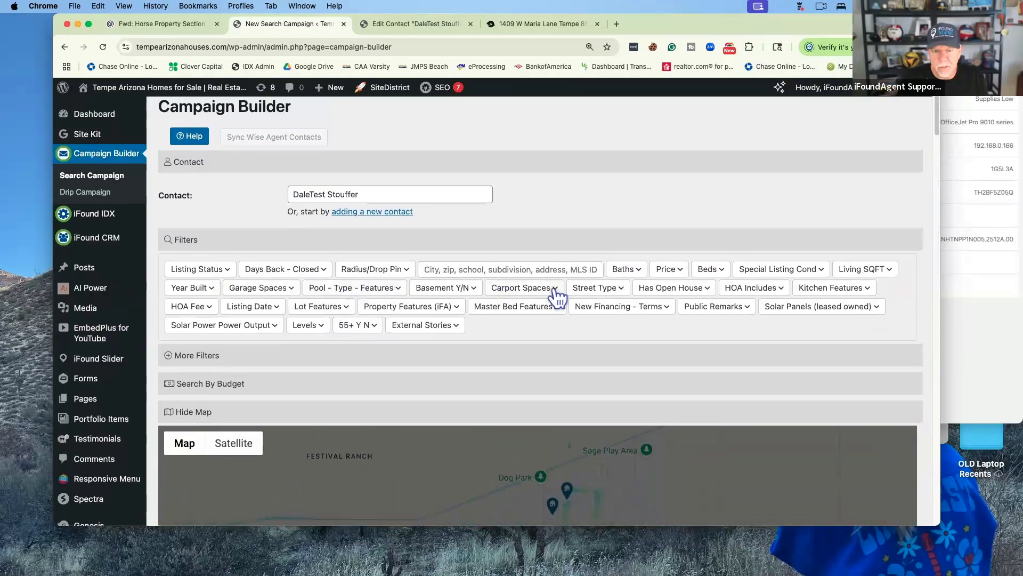
pyautogui.click(759, 273)
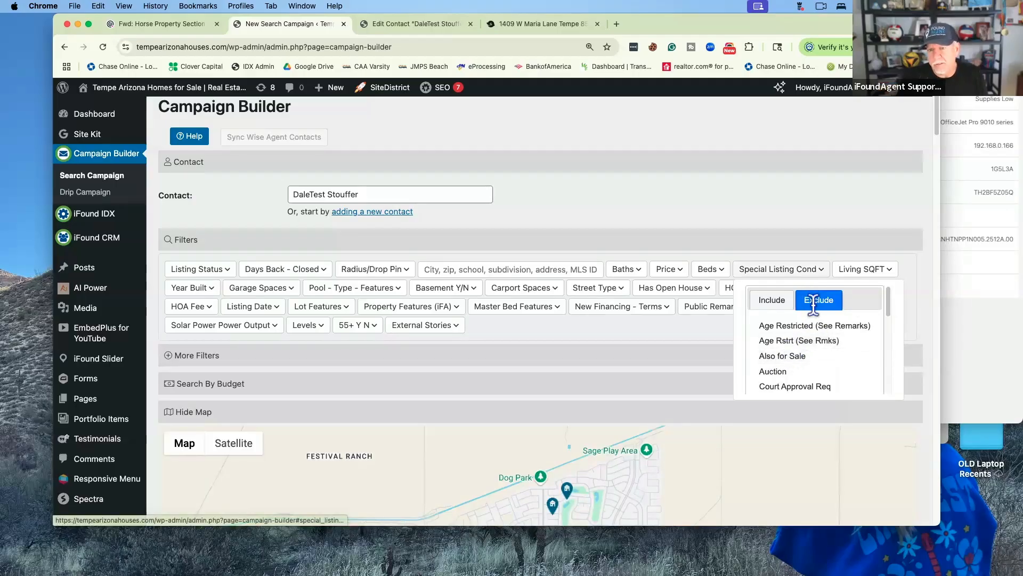
pyautogui.scroll(-2, 676, 373)
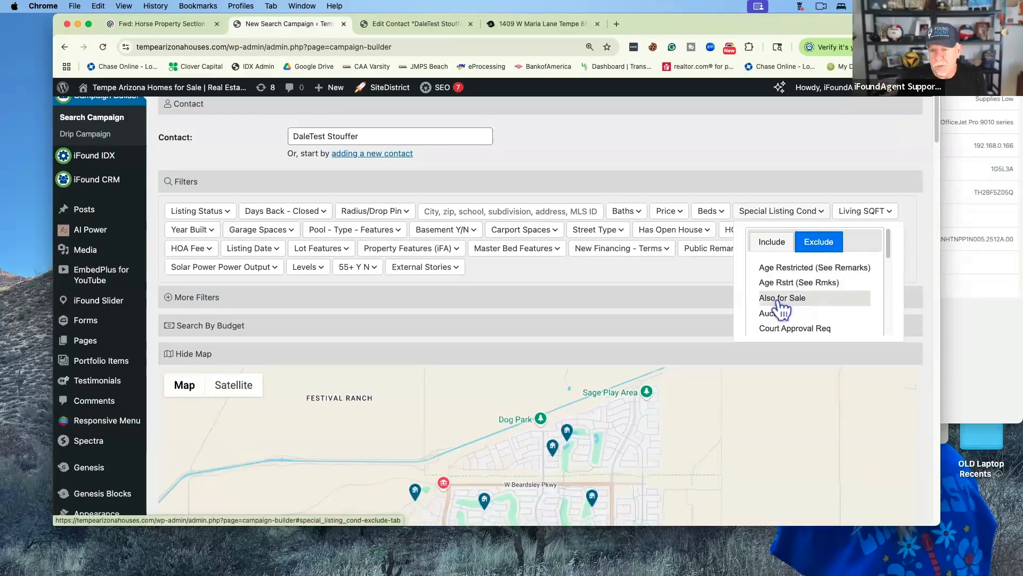
pyautogui.click(774, 243)
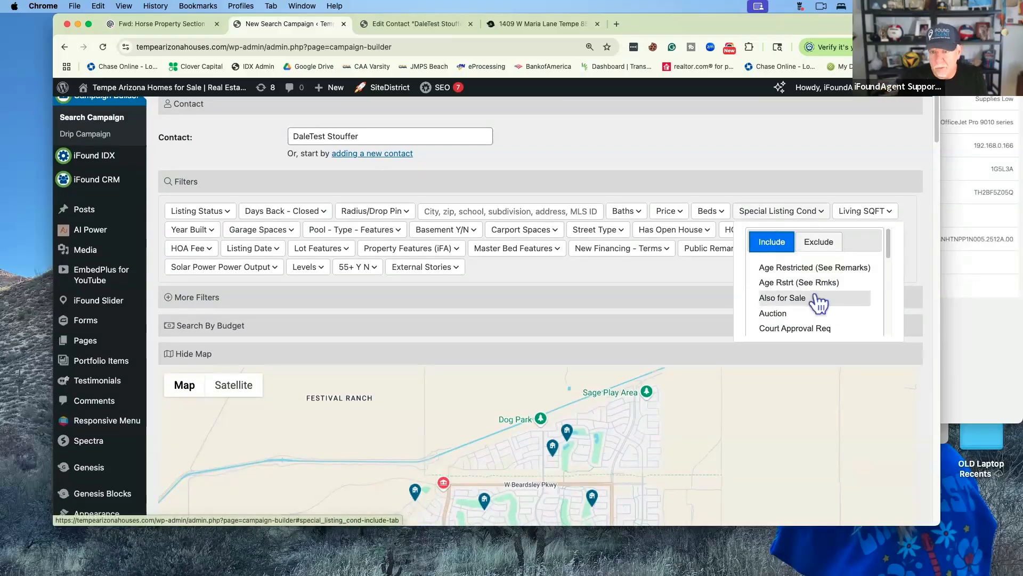
pyautogui.click(785, 217)
# - Check the campaign's selected filters and collapse the search results below them
pyautogui.scroll(-1, 635, 316)
pyautogui.scroll(-10, 635, 316)
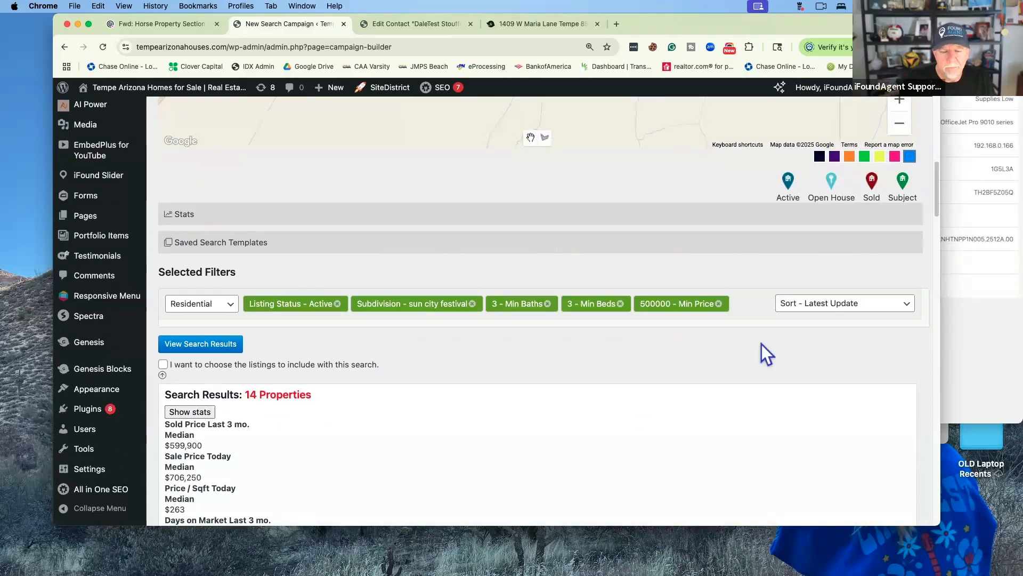
pyautogui.click(162, 375)
pyautogui.scroll(1, 421, 350)
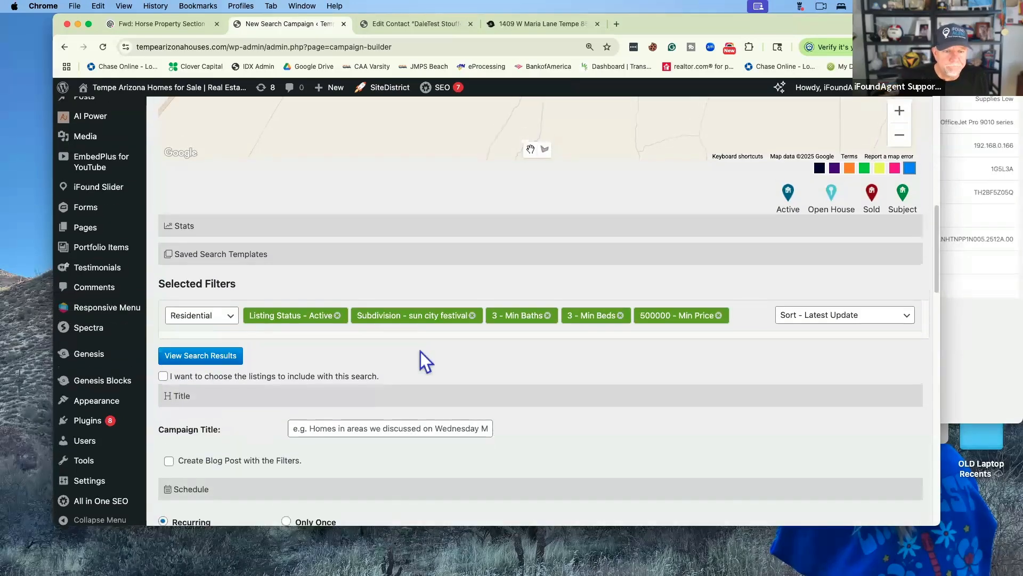
# - Add an Interior Levels - Stories filter with a maximum of 1 from the additional filters
pyautogui.scroll(15, 421, 351)
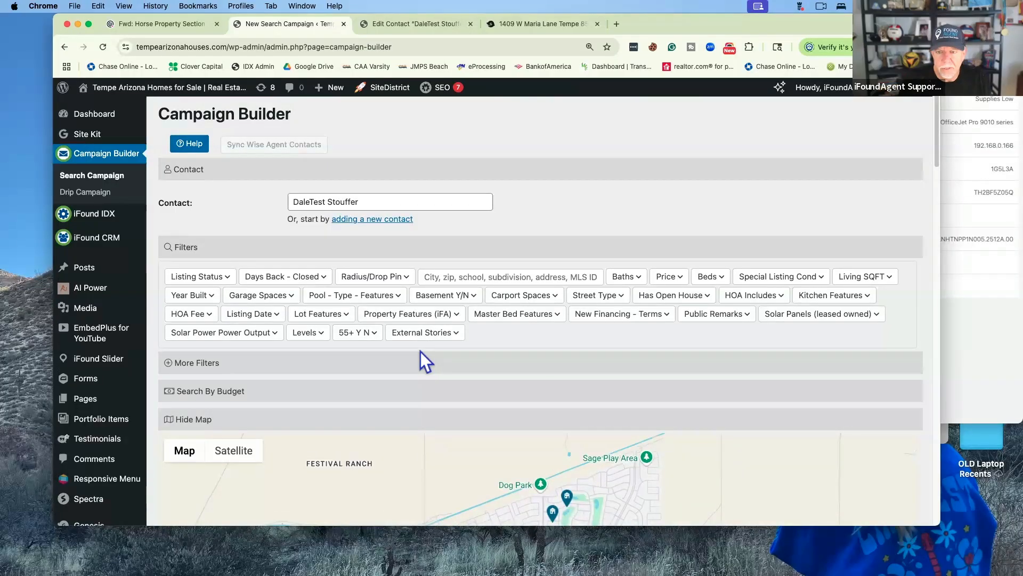
pyautogui.click(211, 364)
pyautogui.click(453, 405)
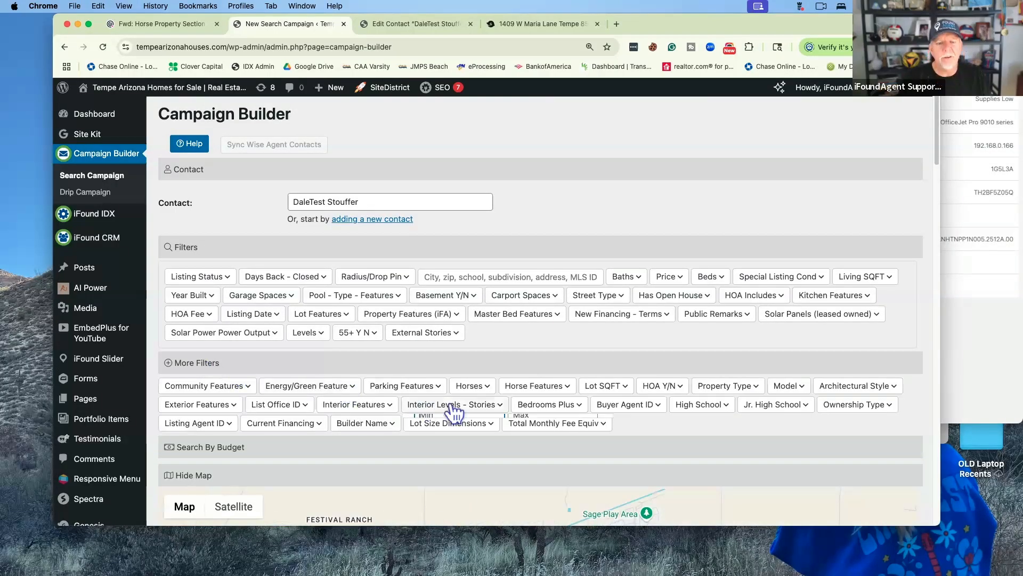
pyautogui.click(543, 426)
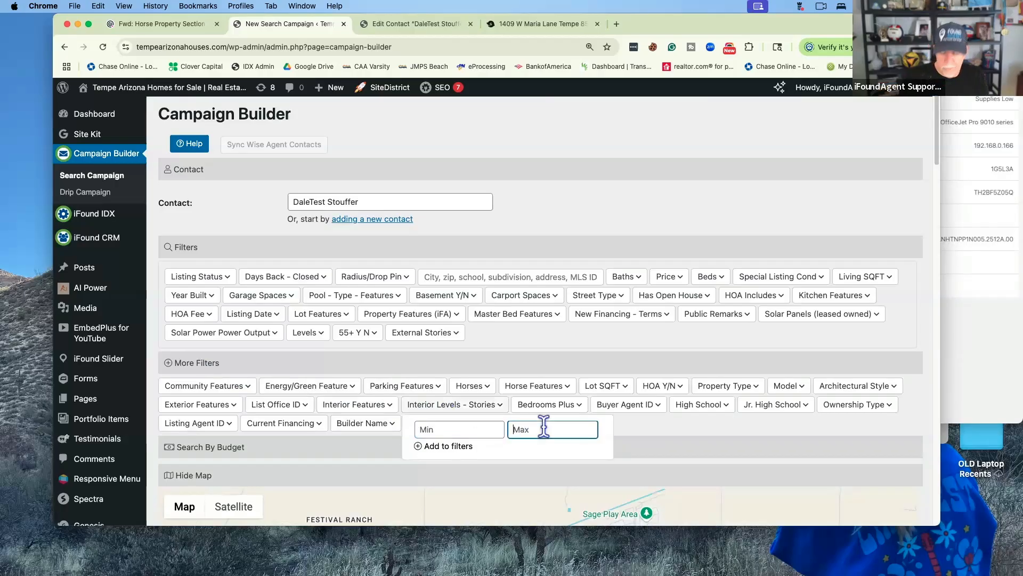
pyautogui.write('1')
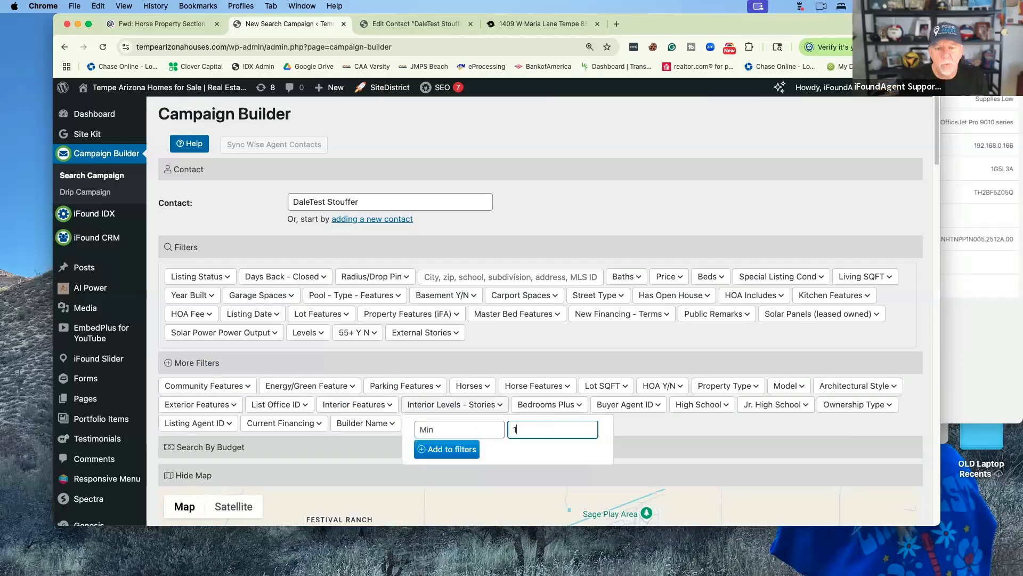
pyautogui.click(453, 448)
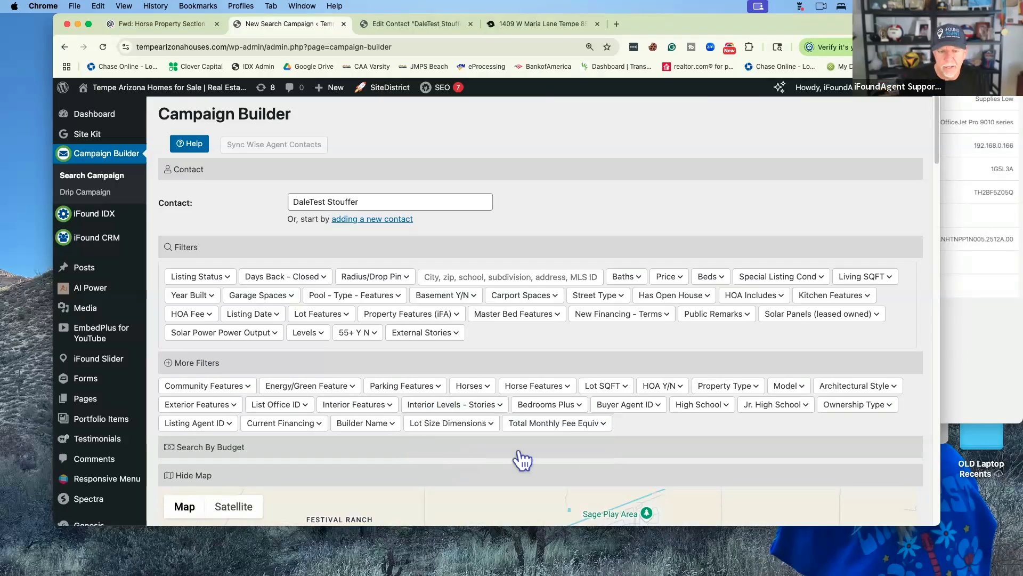
# - Search properties with the maximum stories filter applied, review the results and collapse them
pyautogui.scroll(-3, 588, 446)
pyautogui.scroll(-8, 589, 445)
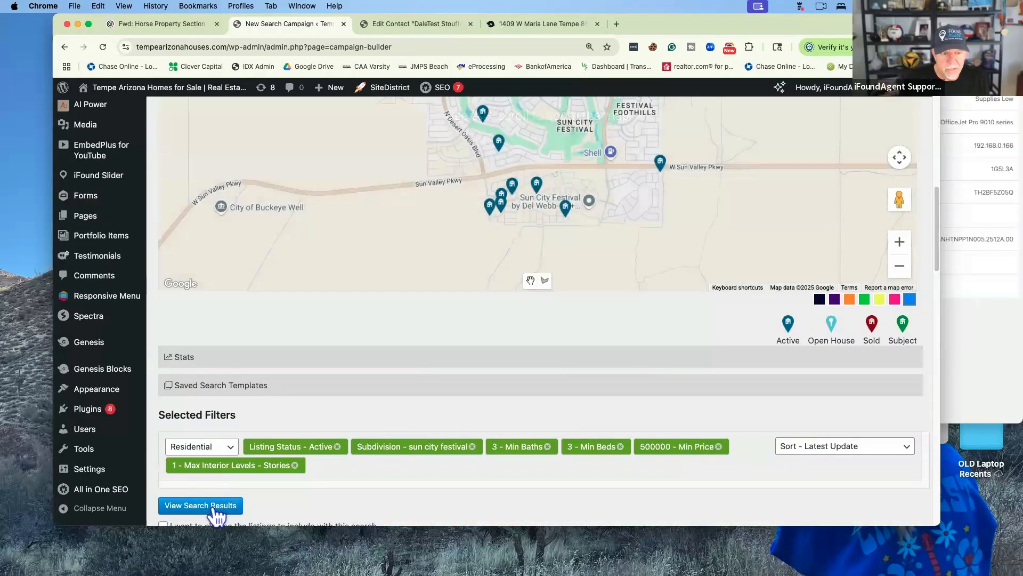
pyautogui.click(215, 507)
pyautogui.scroll(10, 215, 505)
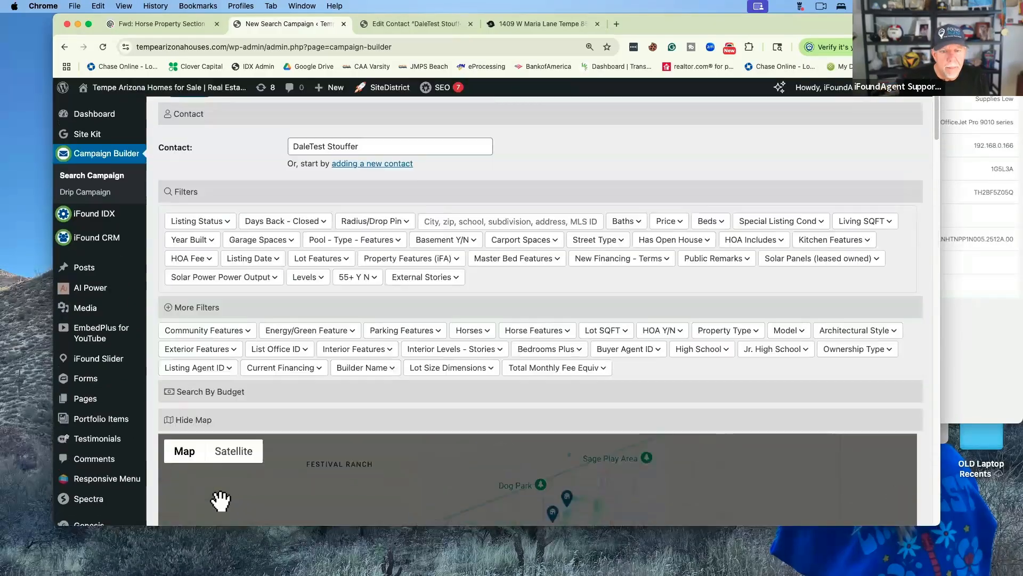
pyautogui.scroll(-11, 219, 502)
pyautogui.scroll(-3, 222, 504)
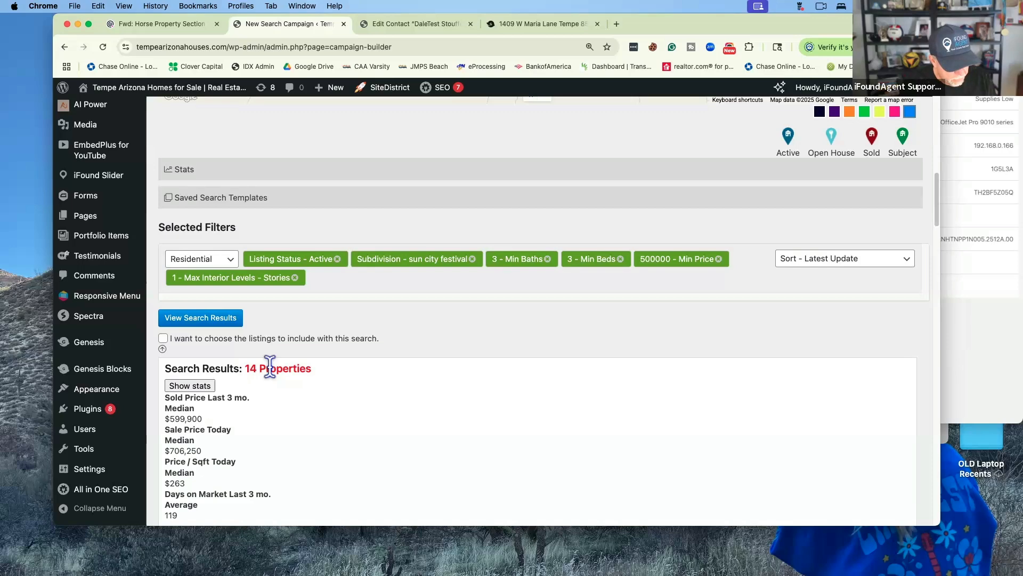
pyautogui.click(163, 349)
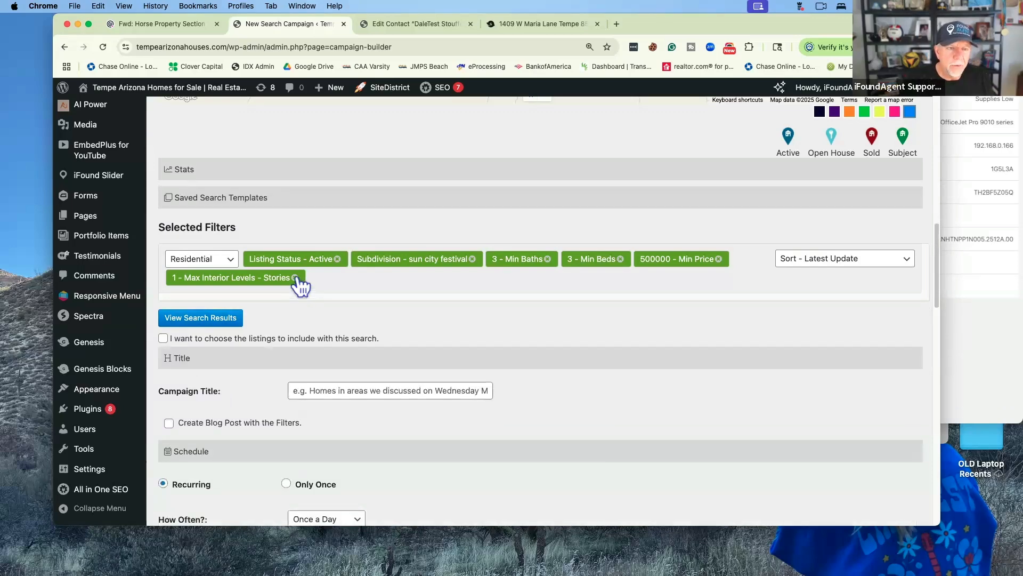
# - Look through the include options of the Property Features (iFA) filter without choosing any
pyautogui.scroll(8, 434, 311)
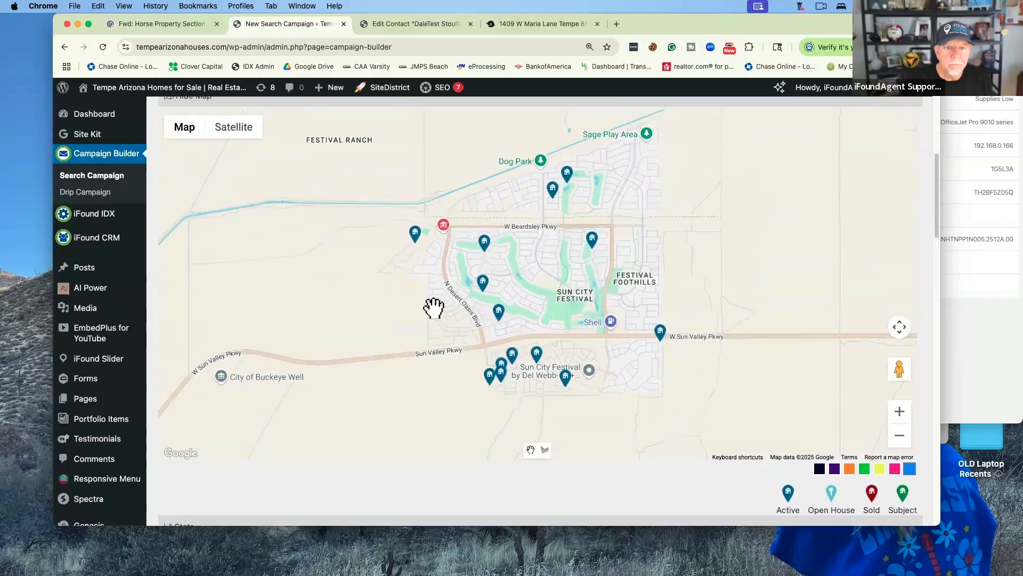
pyautogui.scroll(6, 434, 311)
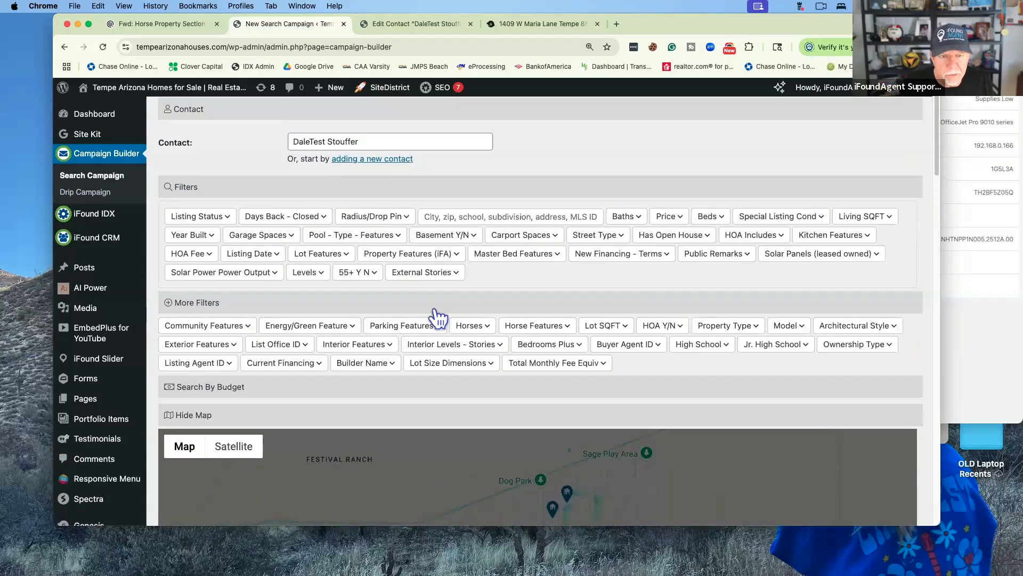
pyautogui.click(433, 261)
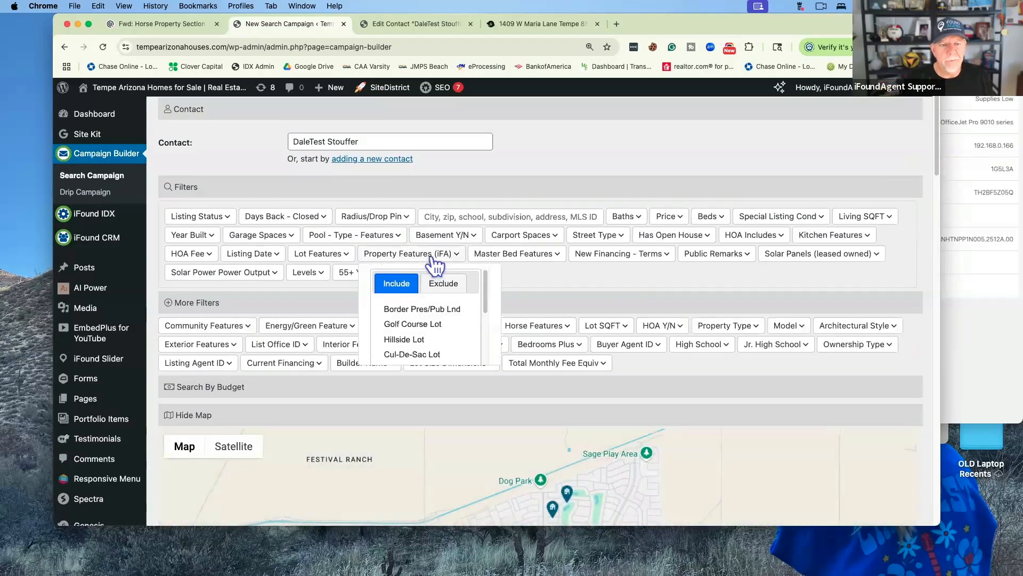
pyautogui.scroll(-2, 442, 353)
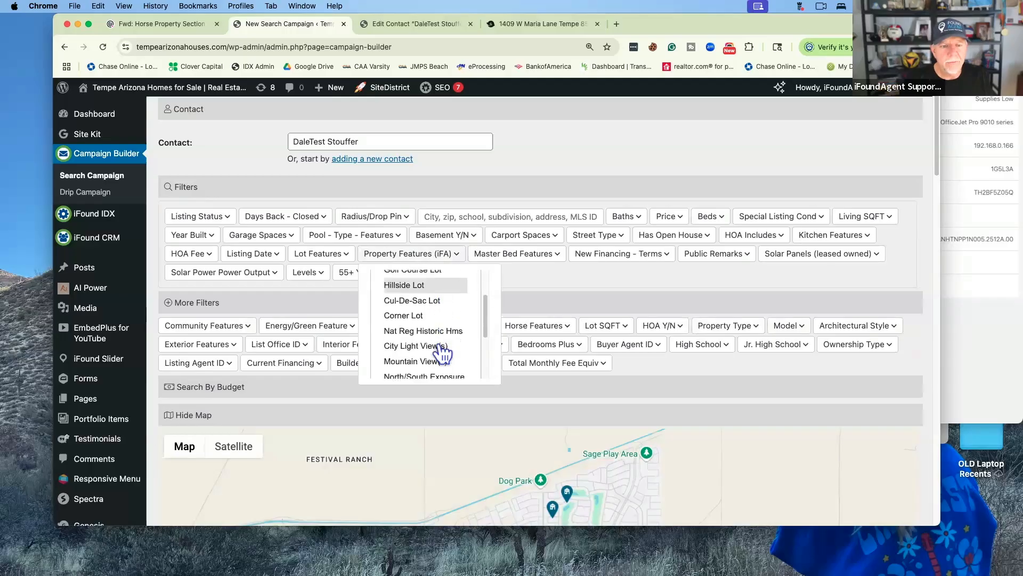
pyautogui.scroll(-3, 442, 353)
pyautogui.scroll(-10, 631, 453)
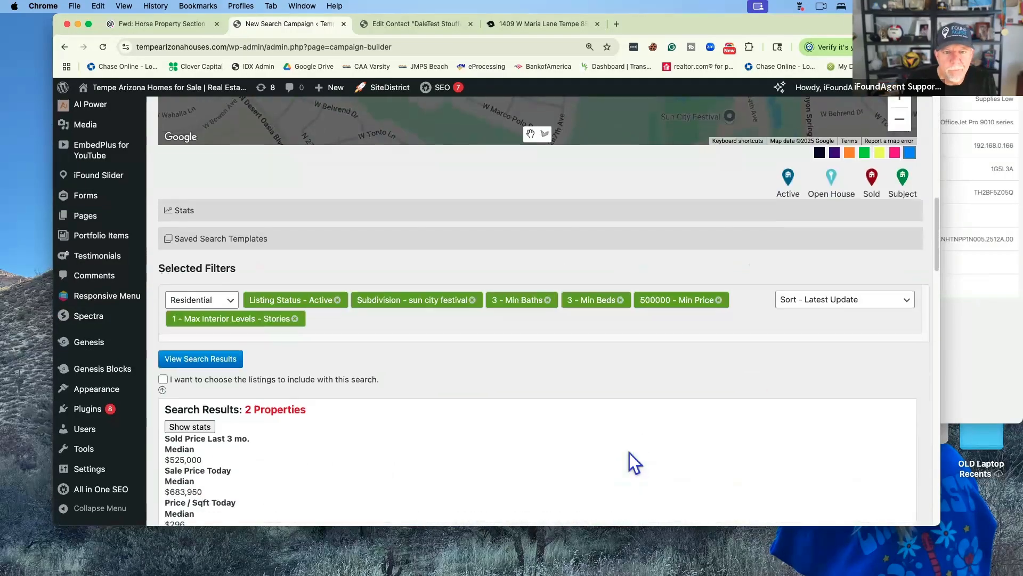
# - Draw a five-corner search polygon on the map around the neighborhood streets west of Copper Canyon Golf Club
pyautogui.scroll(5, 613, 443)
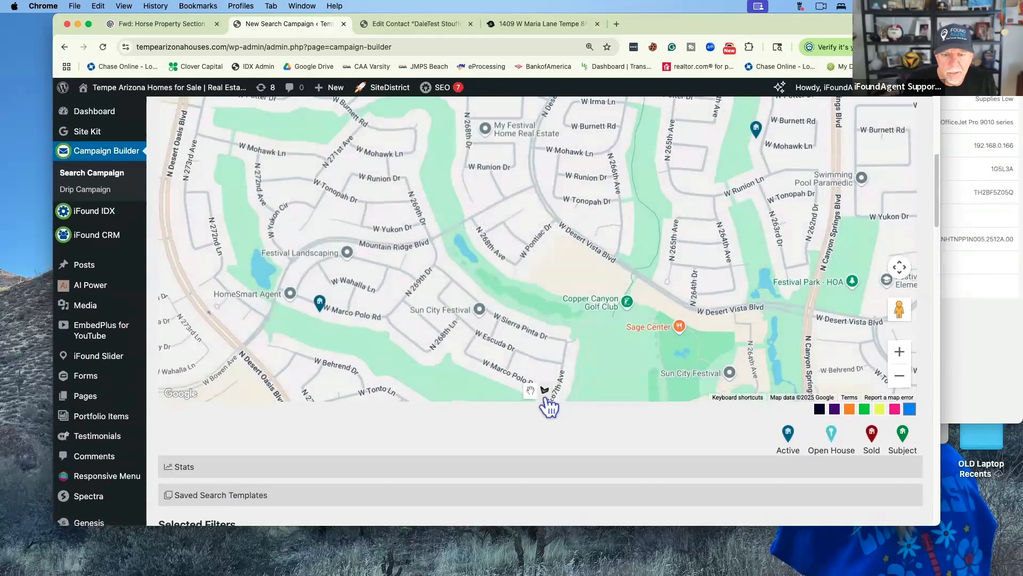
pyautogui.click(546, 396)
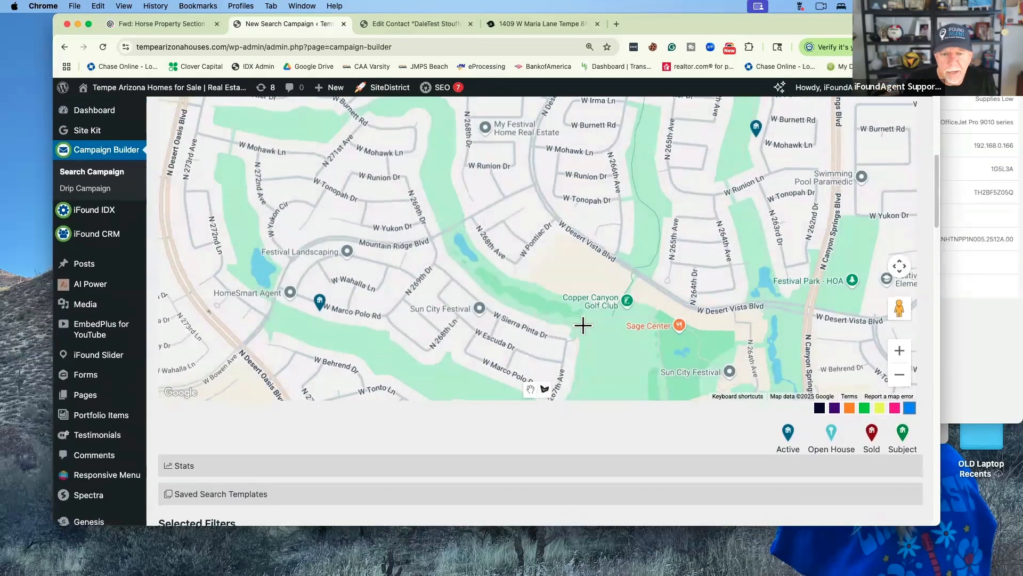
pyautogui.click(416, 170)
pyautogui.click(260, 236)
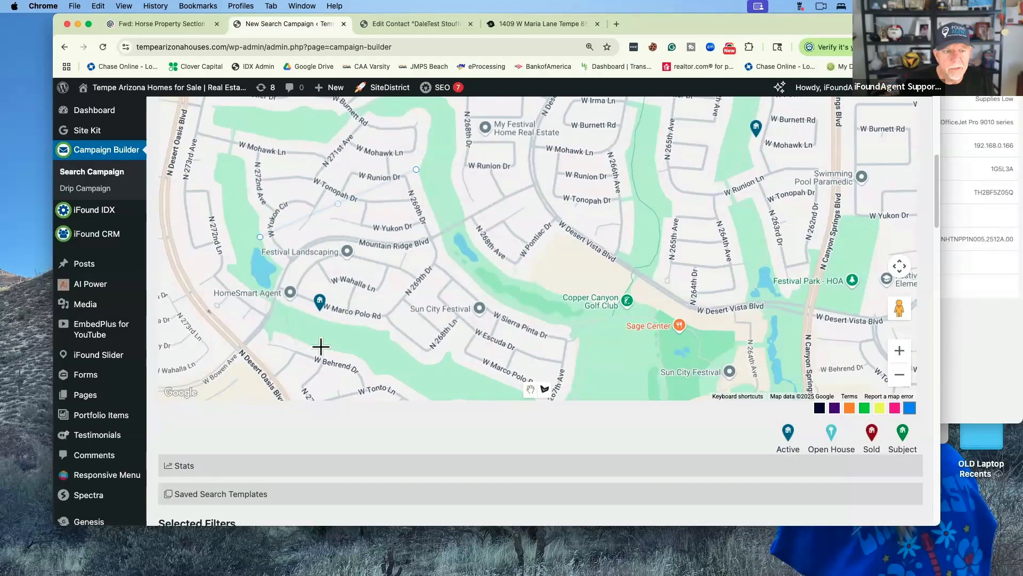
pyautogui.click(296, 345)
pyautogui.click(605, 385)
pyautogui.click(623, 232)
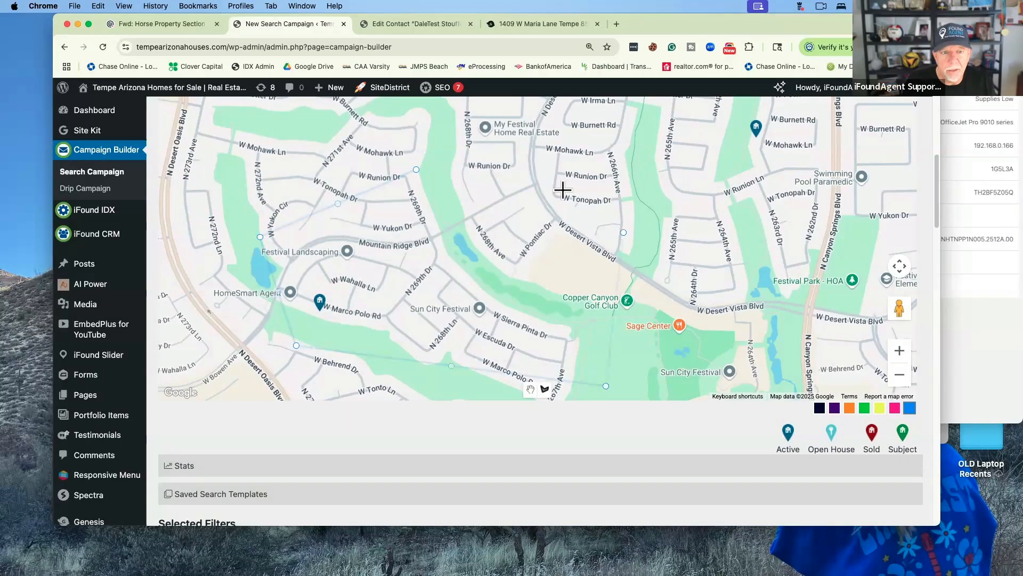
pyautogui.click(416, 170)
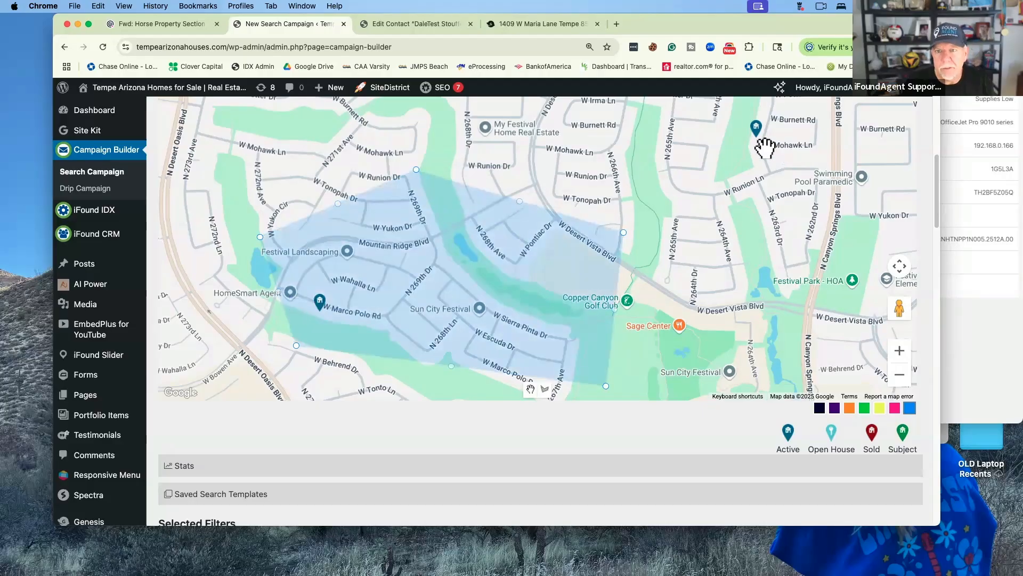
# - Search properties with the polygon filter applied and review the map and search results
pyautogui.scroll(-3, 708, 433)
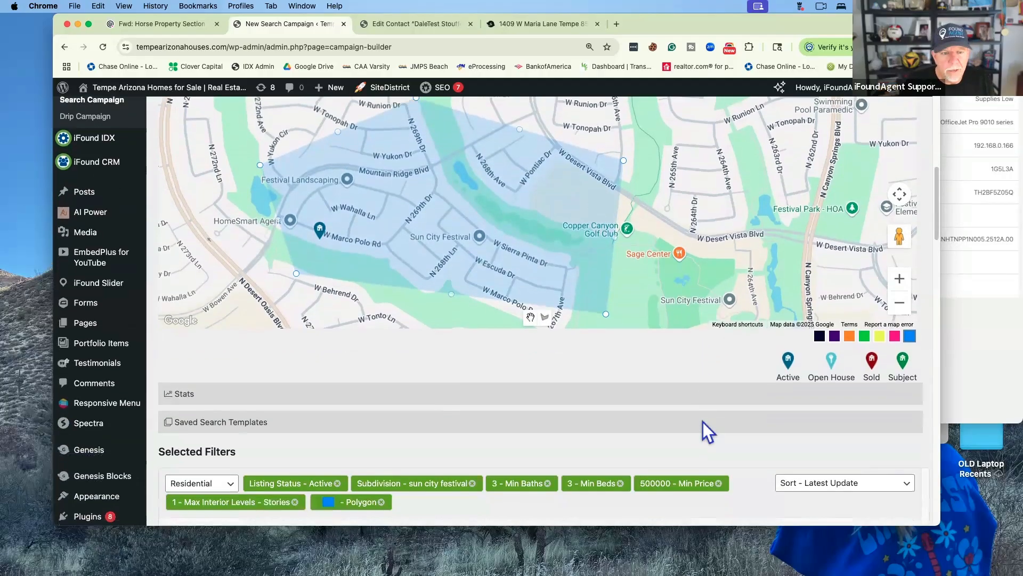
pyautogui.scroll(-5, 708, 433)
pyautogui.click(219, 369)
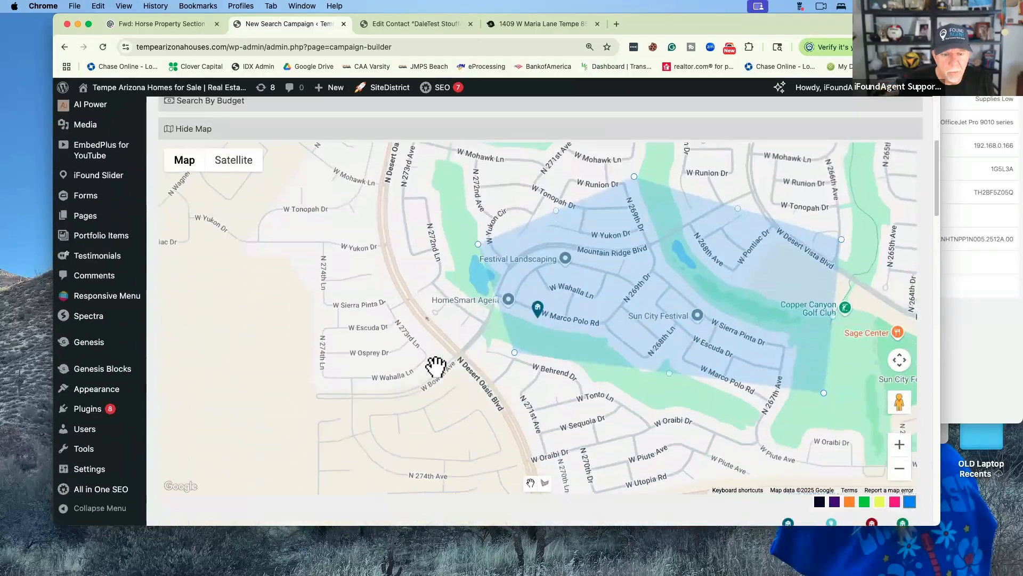
pyautogui.scroll(-10, 436, 368)
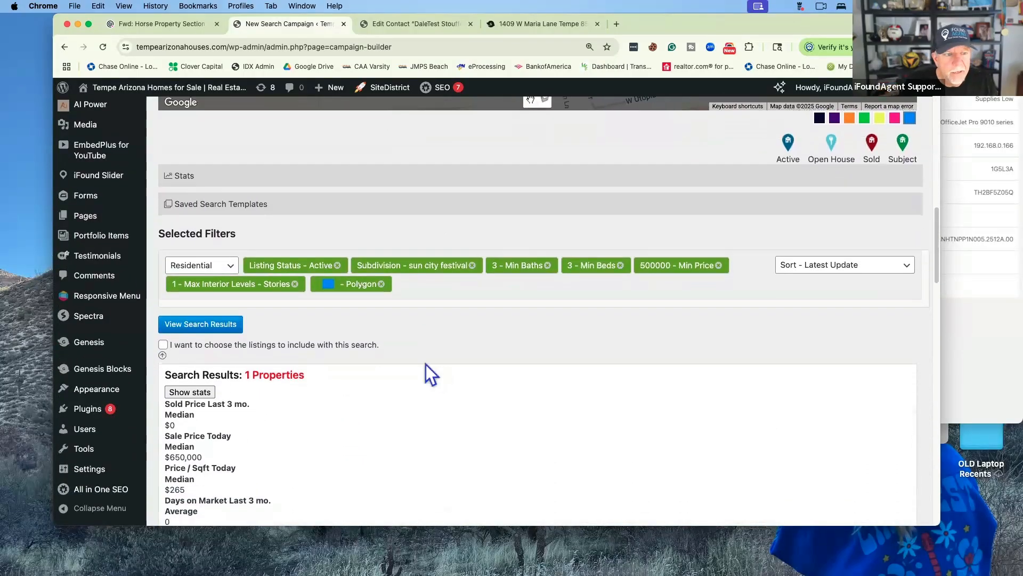
# - Remove the Max Interior Levels - Stories filter and the Polygon filter from the selected filters
pyautogui.click(295, 284)
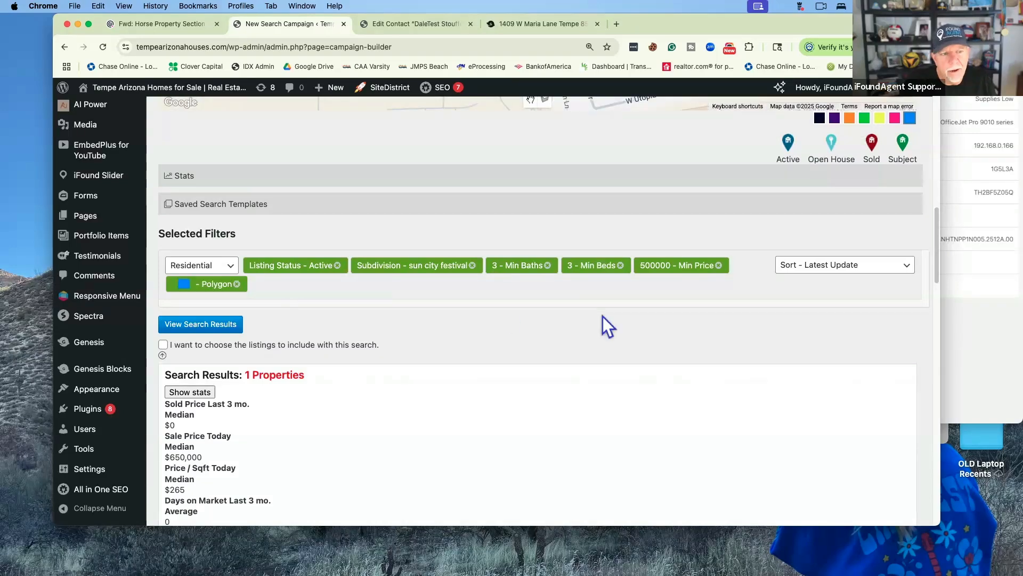
pyautogui.scroll(12, 603, 316)
pyautogui.scroll(-6, 603, 315)
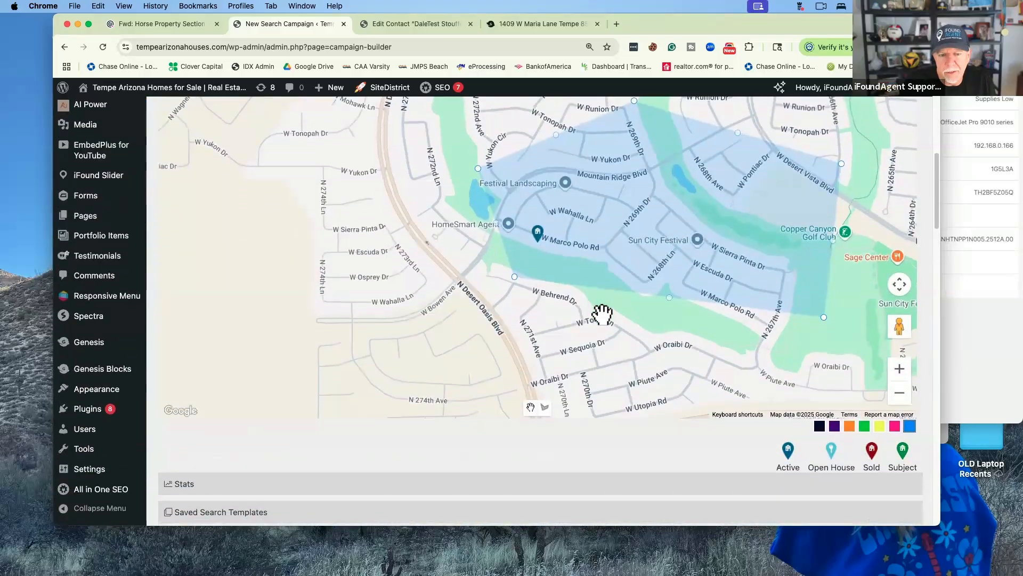
pyautogui.scroll(-5, 602, 315)
pyautogui.click(237, 294)
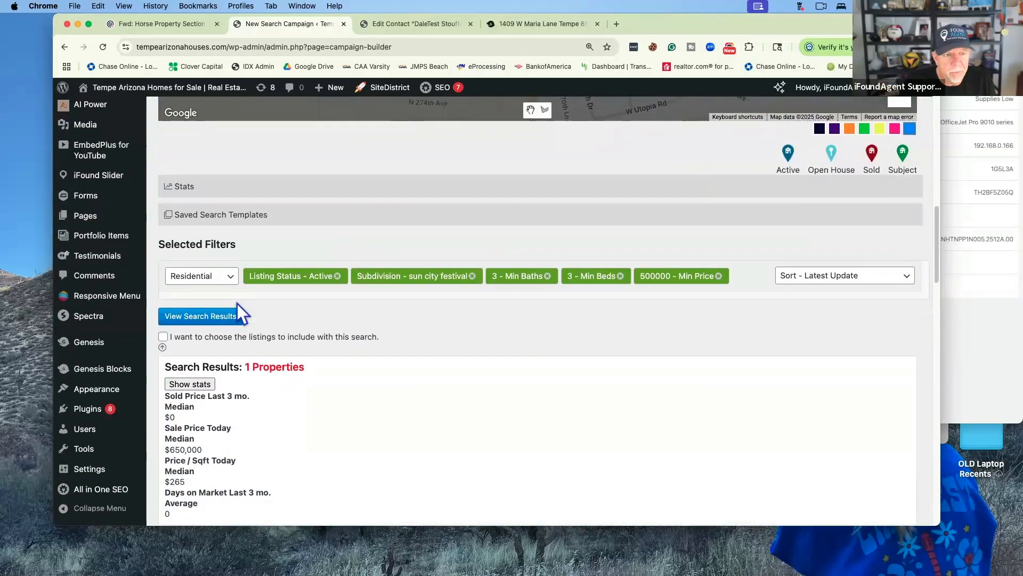
# - Rerun the property search with the remaining filters, check the map and collapse the results
pyautogui.click(229, 317)
pyautogui.scroll(15, 650, 342)
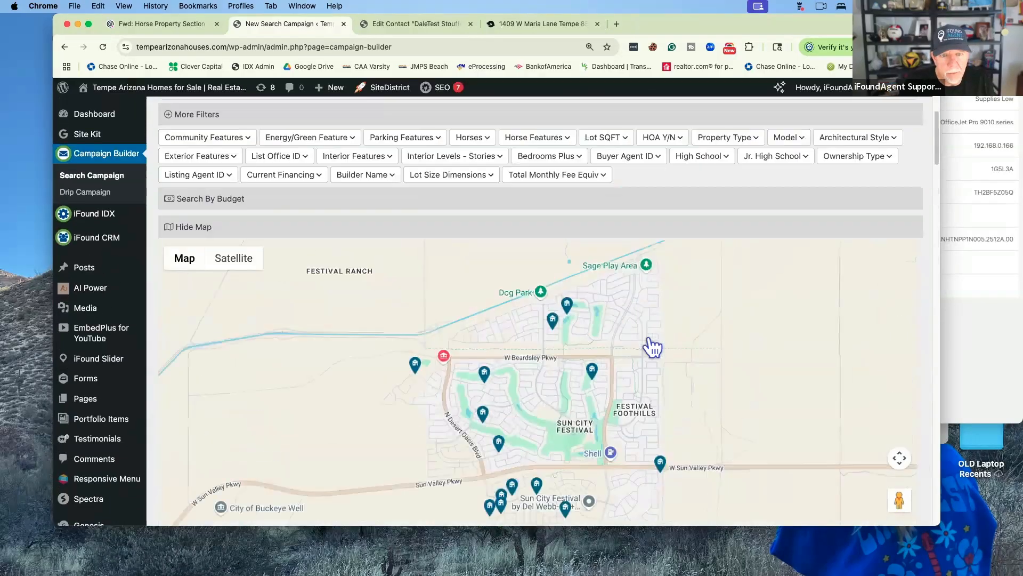
pyautogui.scroll(-13, 648, 337)
pyautogui.scroll(-2, 660, 408)
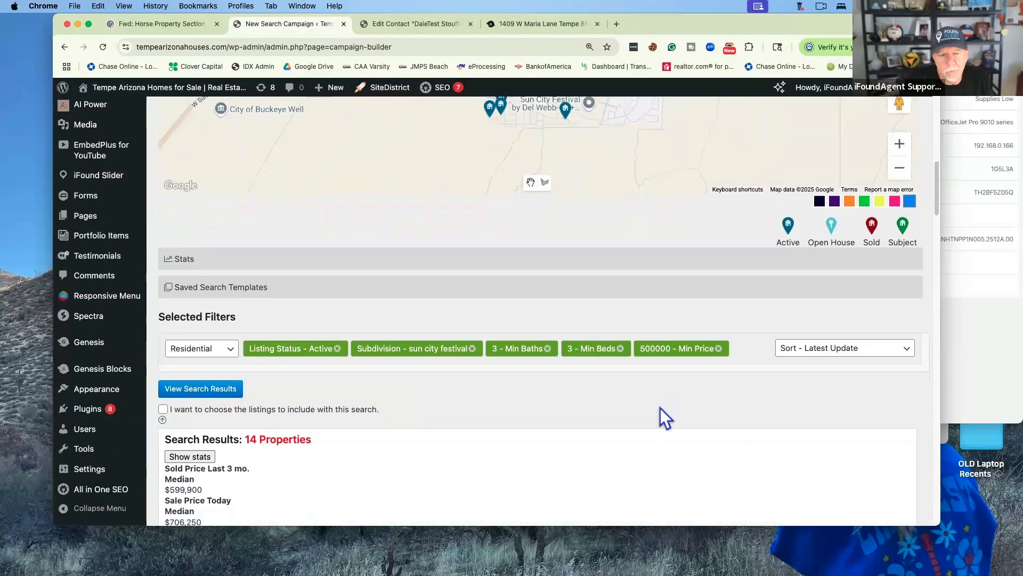
pyautogui.click(162, 369)
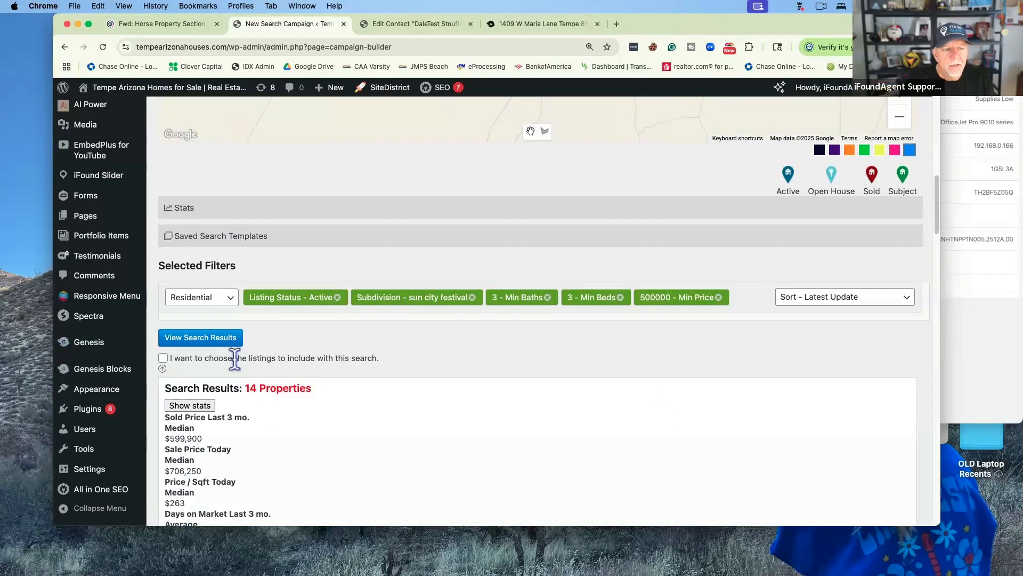
# - Title the campaign "Homes for sale in Sun City Festival"
pyautogui.scroll(-2, 410, 351)
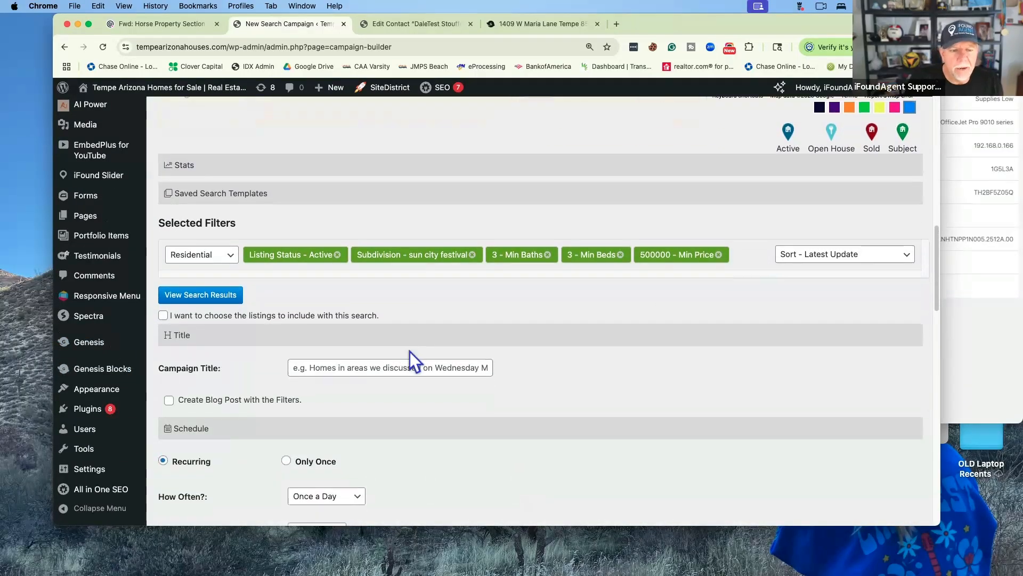
pyautogui.click(375, 332)
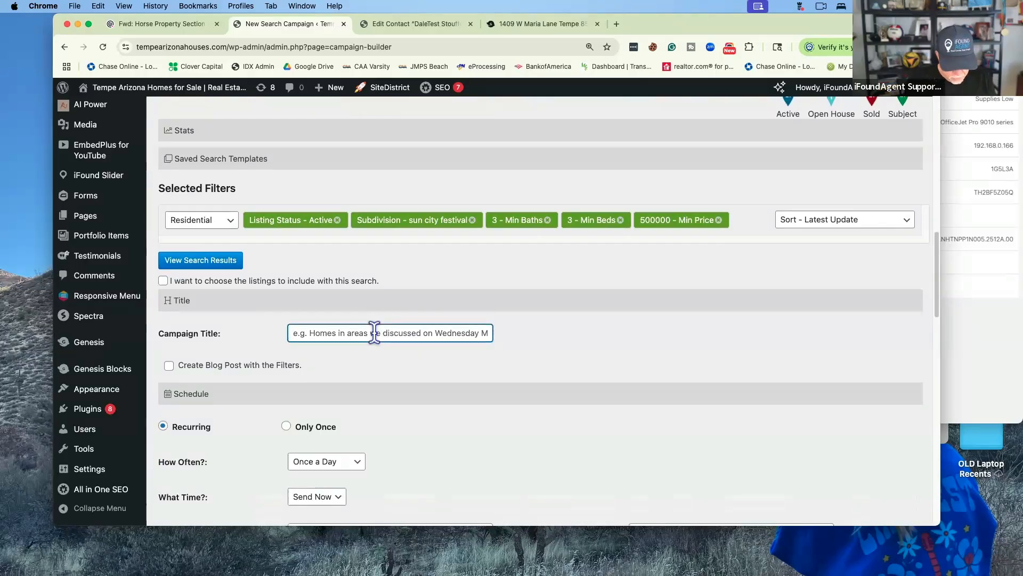
pyautogui.write('Homes for sale in')
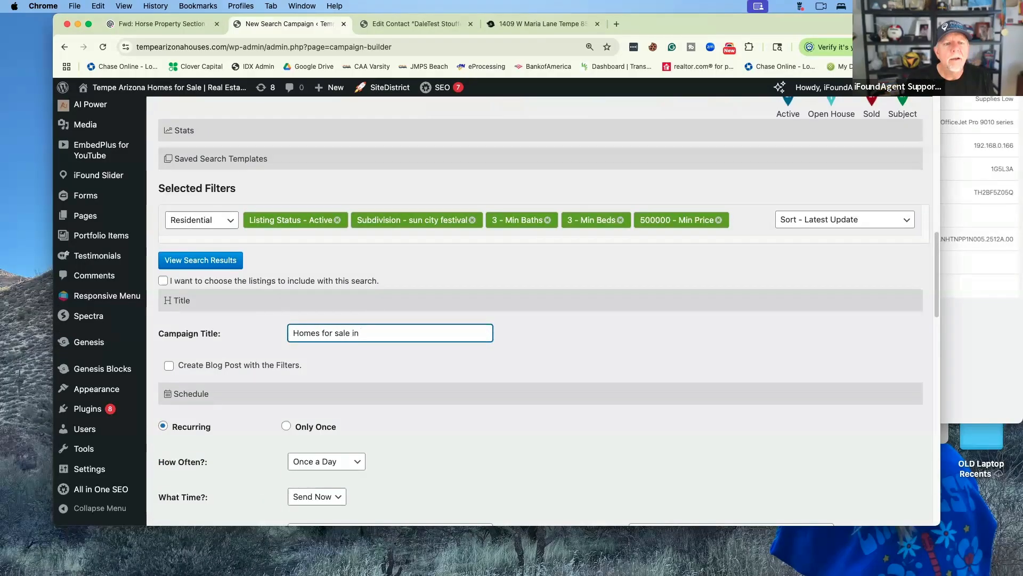
pyautogui.write(' Sun City F')
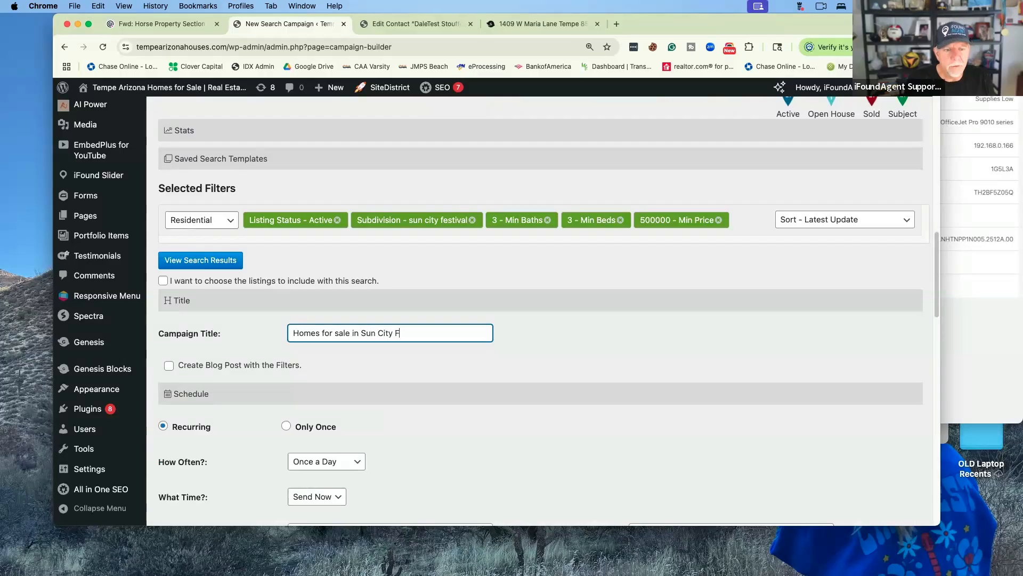
pyautogui.write('estival')
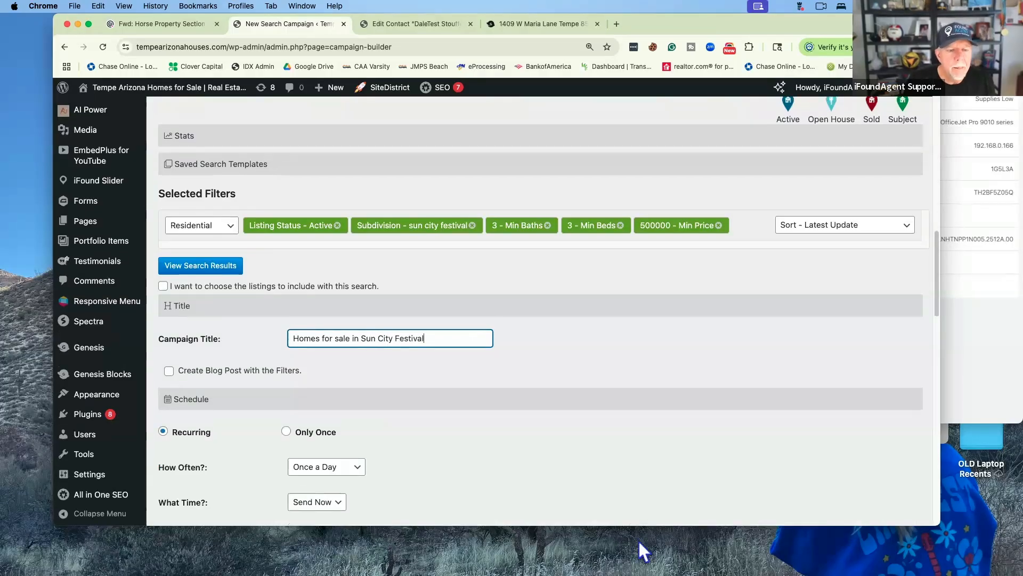
# - Schedule the recurring campaign for once a week and include instant updates when new listings become available
pyautogui.scroll(-3, 574, 478)
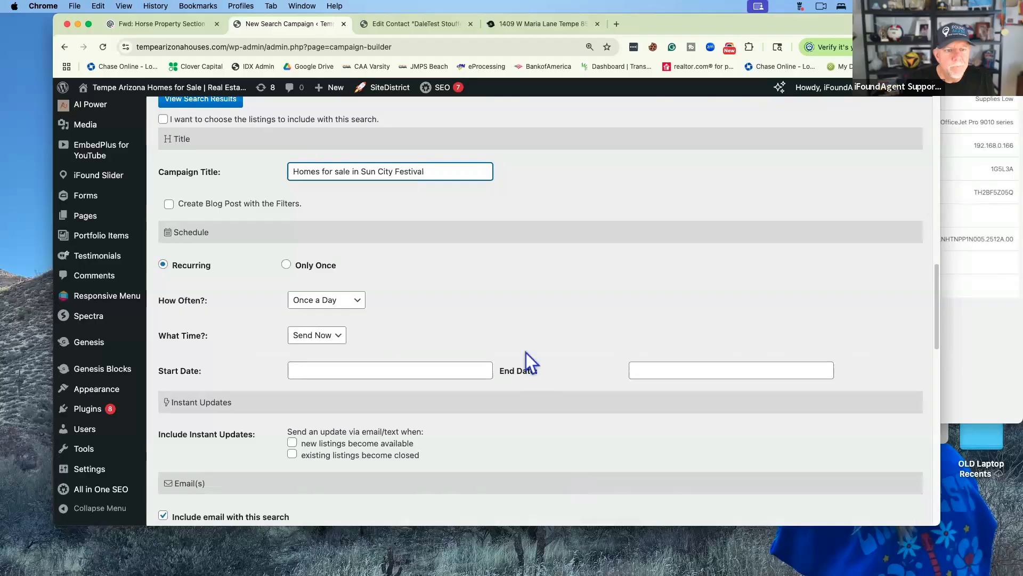
pyautogui.click(355, 301)
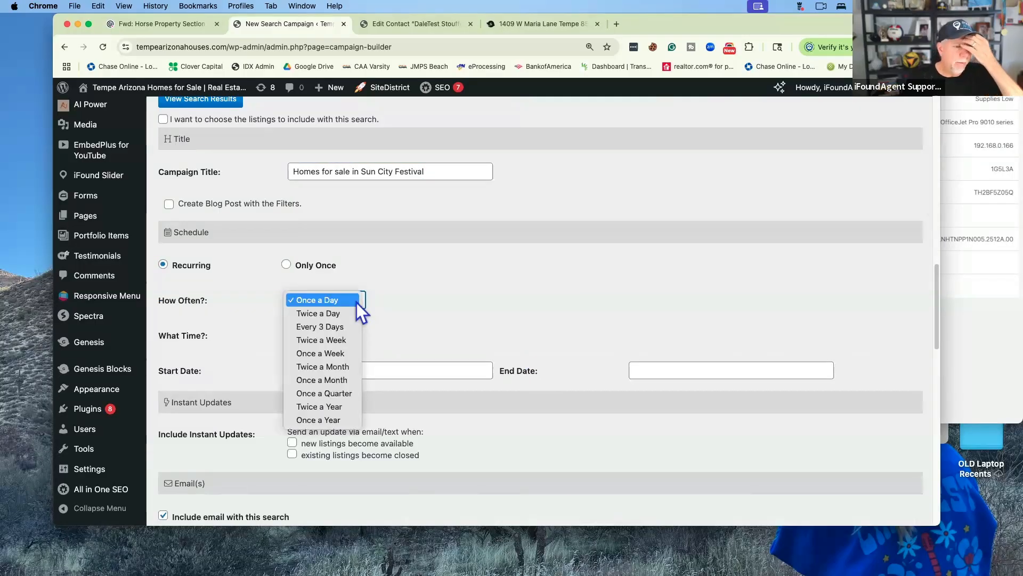
pyautogui.click(350, 353)
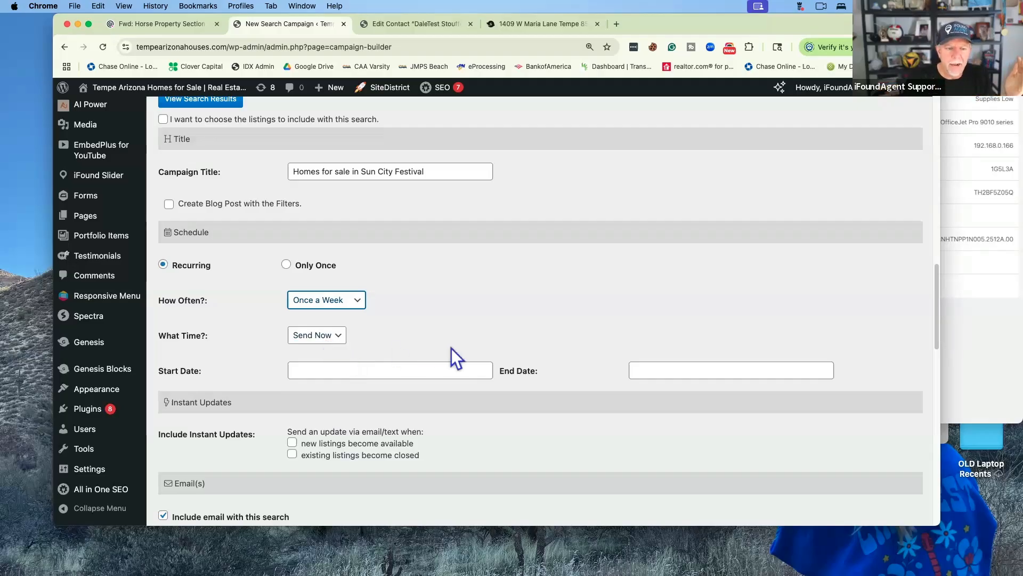
pyautogui.scroll(-3, 305, 338)
pyautogui.click(292, 320)
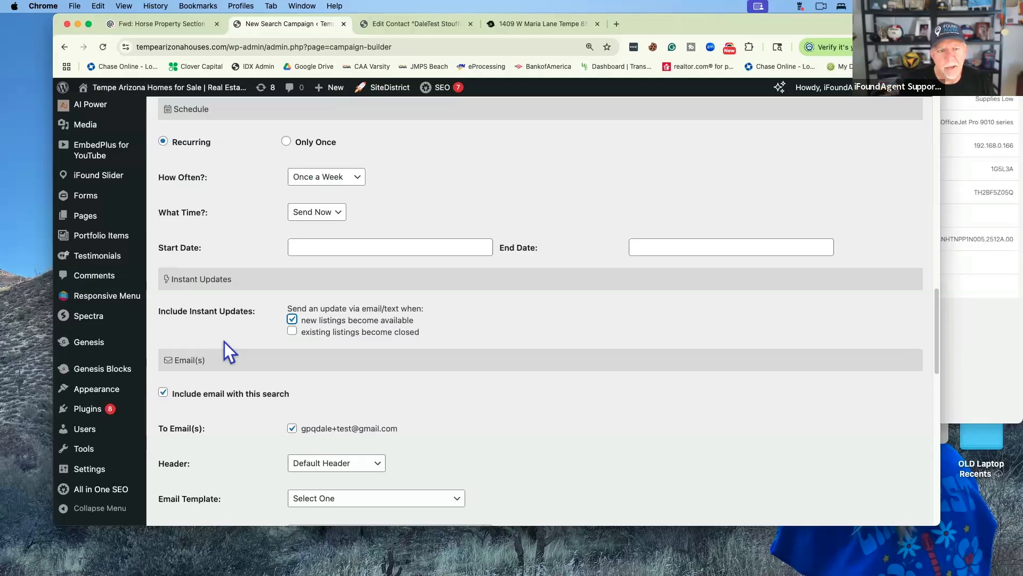
# - Recheck the selected search filters and apply the Buyer Search Template to the campaign email
pyautogui.scroll(10, 225, 341)
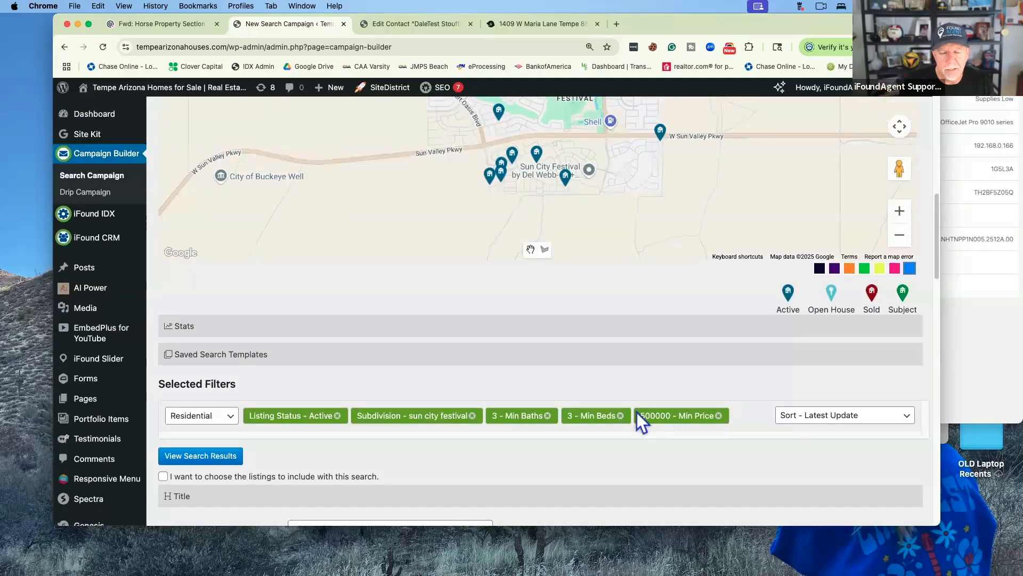
pyautogui.scroll(-10, 639, 418)
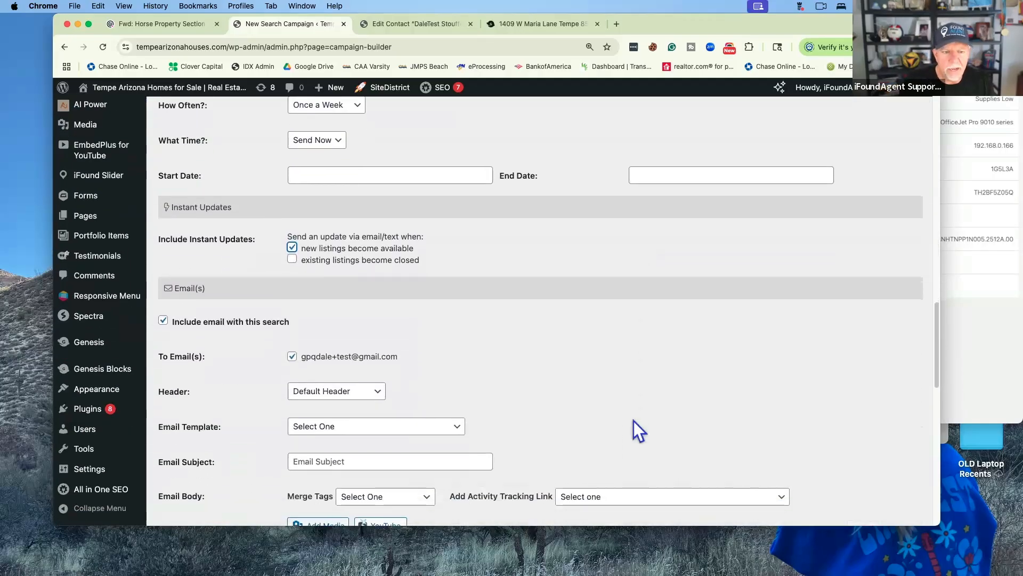
pyautogui.scroll(-3, 633, 421)
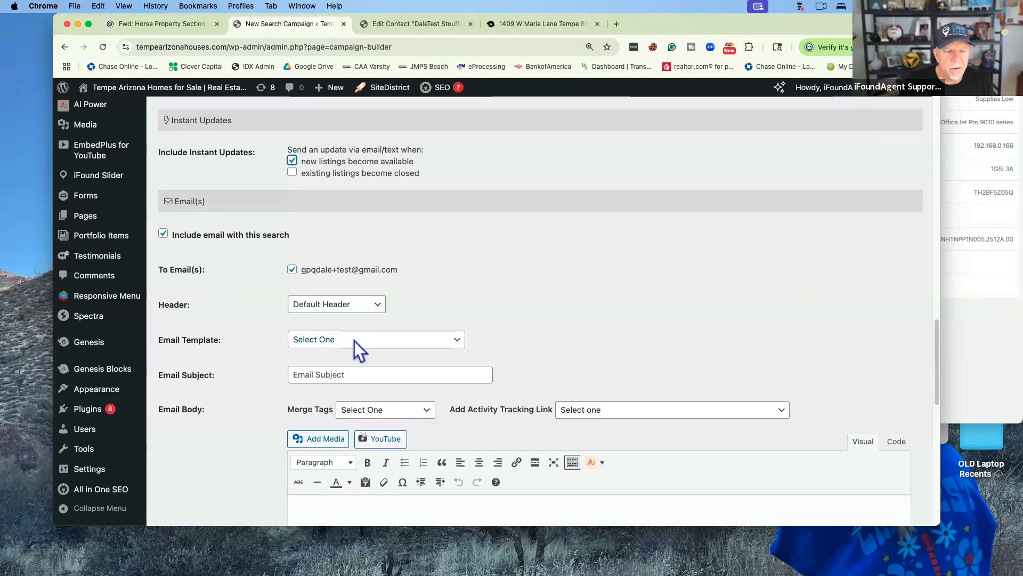
pyautogui.click(354, 340)
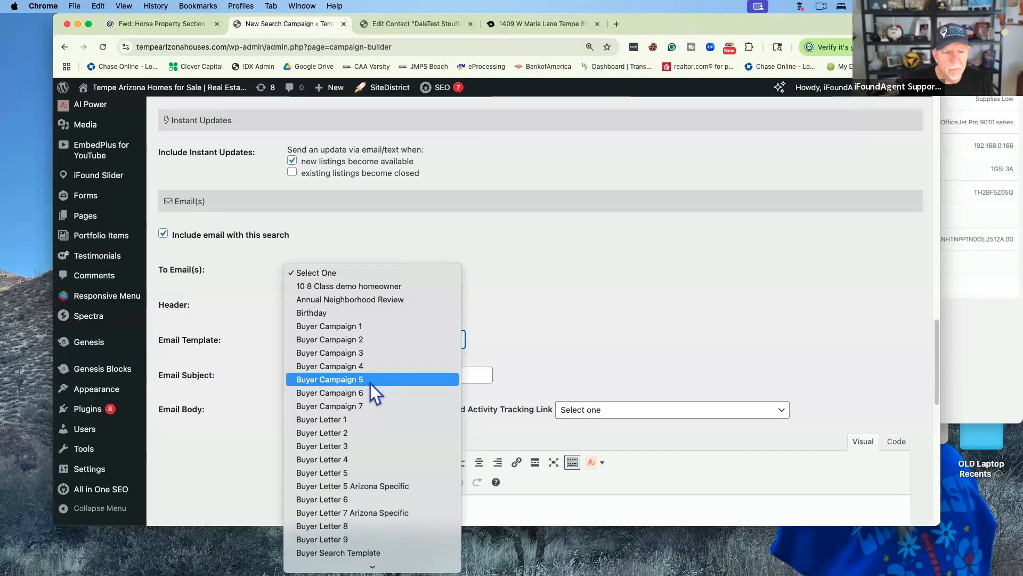
pyautogui.scroll(-5, 370, 382)
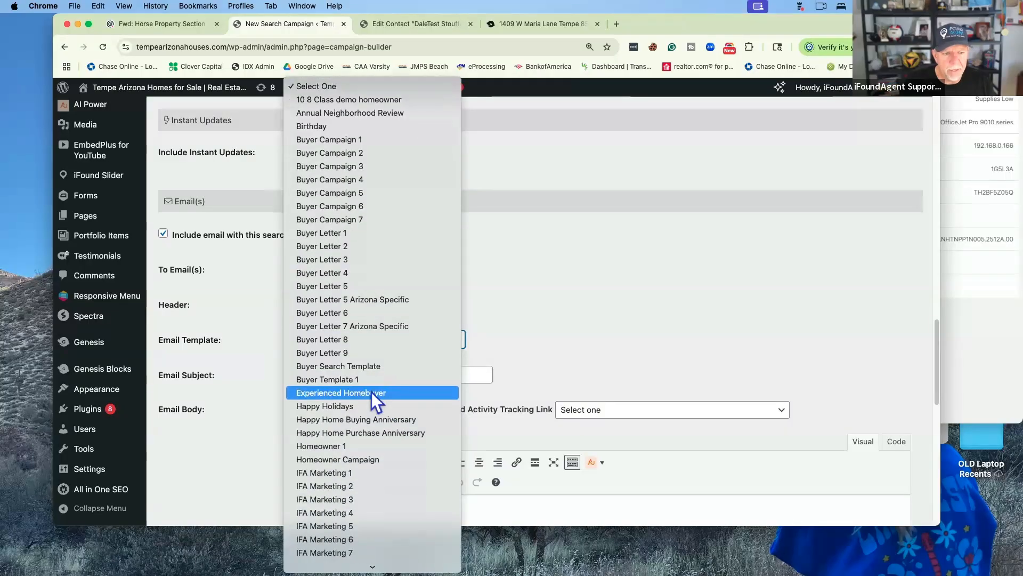
pyautogui.click(374, 367)
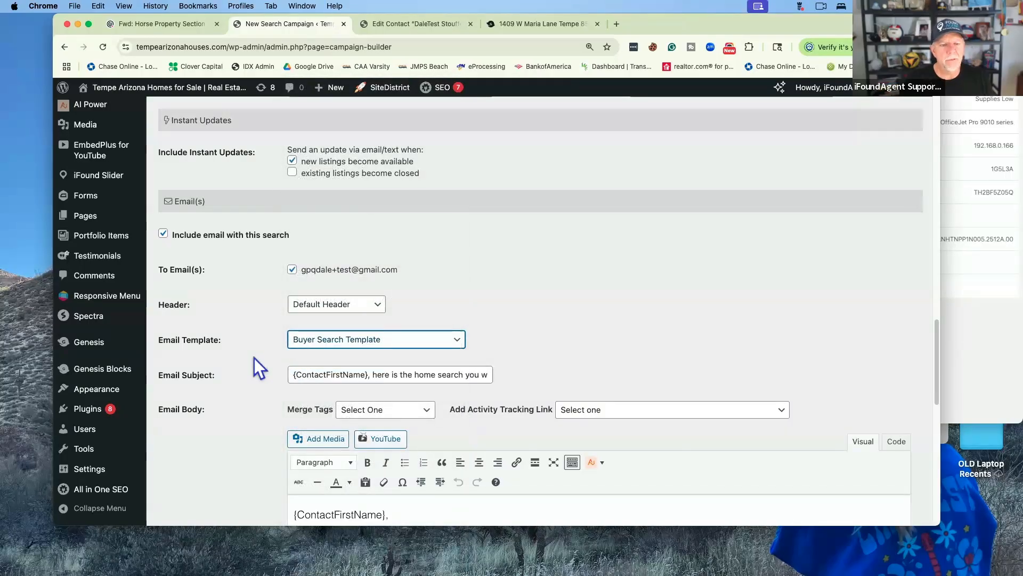
# - Include text messages with this search, keeping the Homeowner Update template, and save the campaign
pyautogui.scroll(-4, 254, 358)
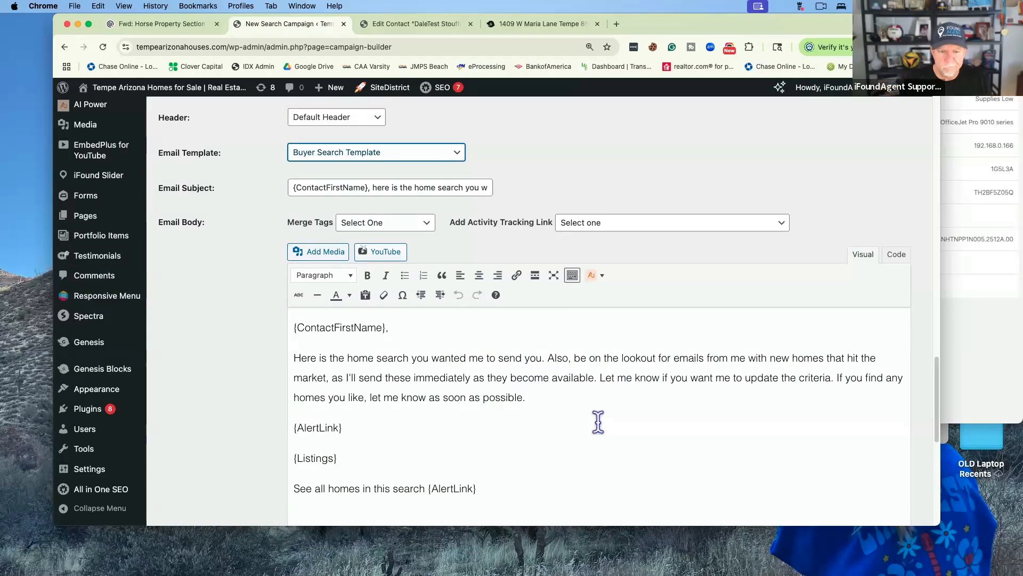
pyautogui.scroll(-5, 598, 422)
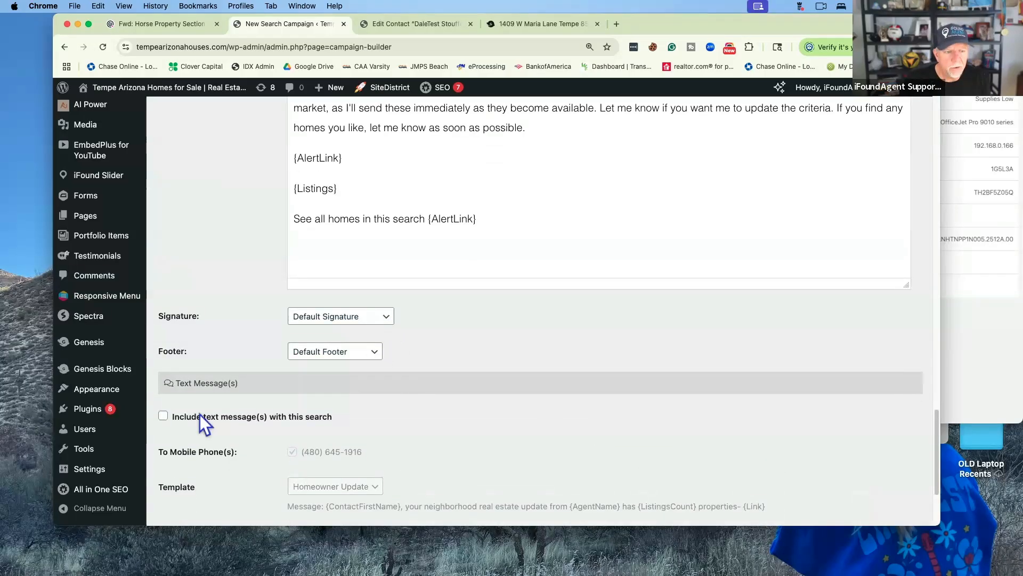
pyautogui.click(190, 416)
pyautogui.scroll(-3, 574, 404)
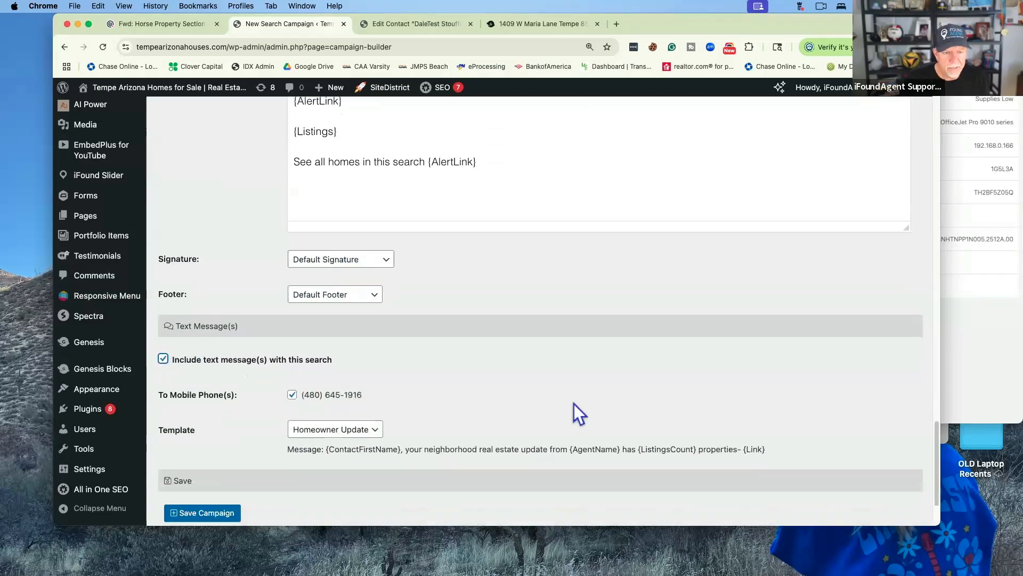
pyautogui.click(203, 425)
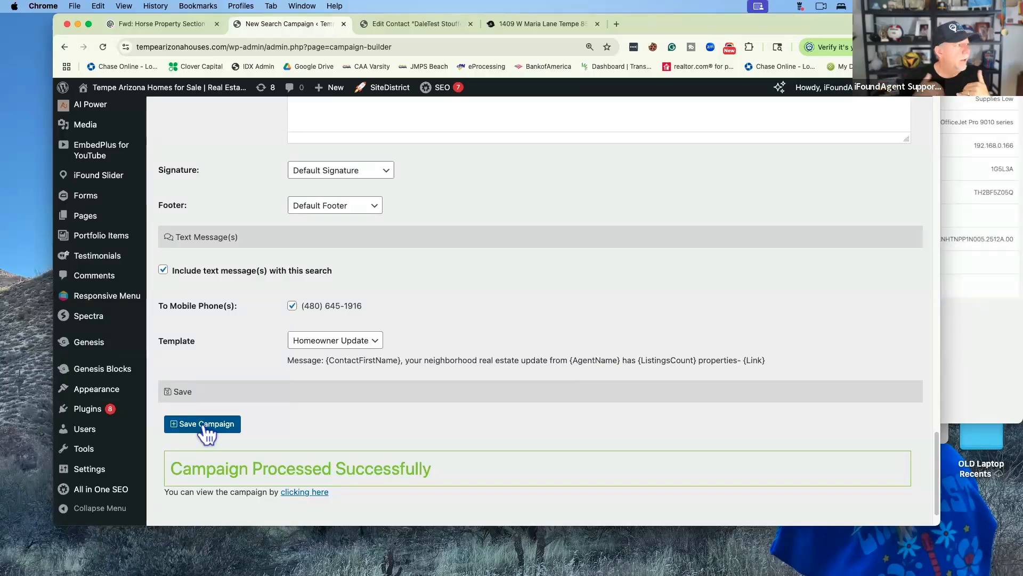
# - Switch to Mail and read the received campaign email from the greeting through the listings to the signature
pyautogui.scroll(15, 679, 405)
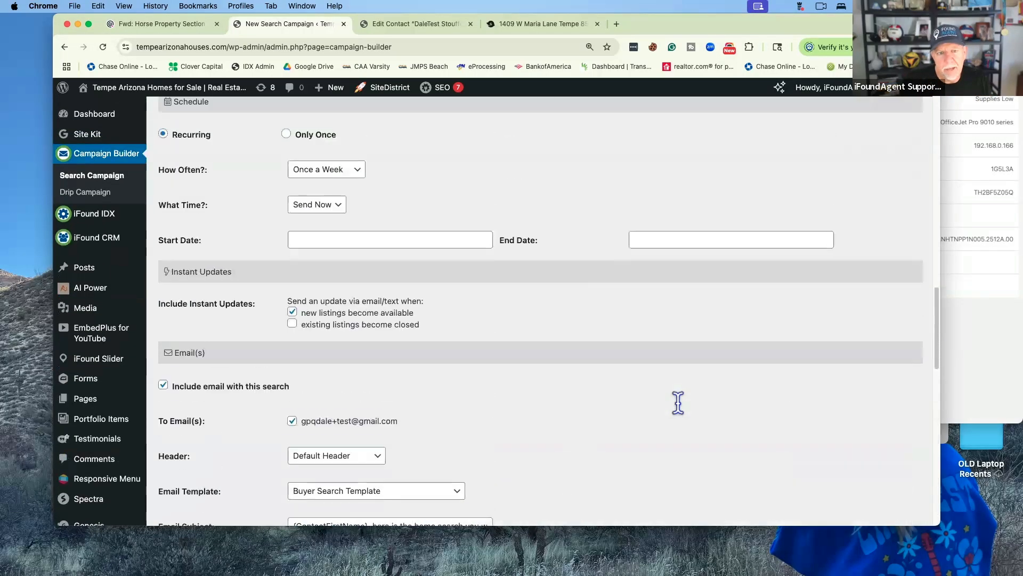
pyautogui.scroll(9, 679, 405)
pyautogui.press('super+Tab')
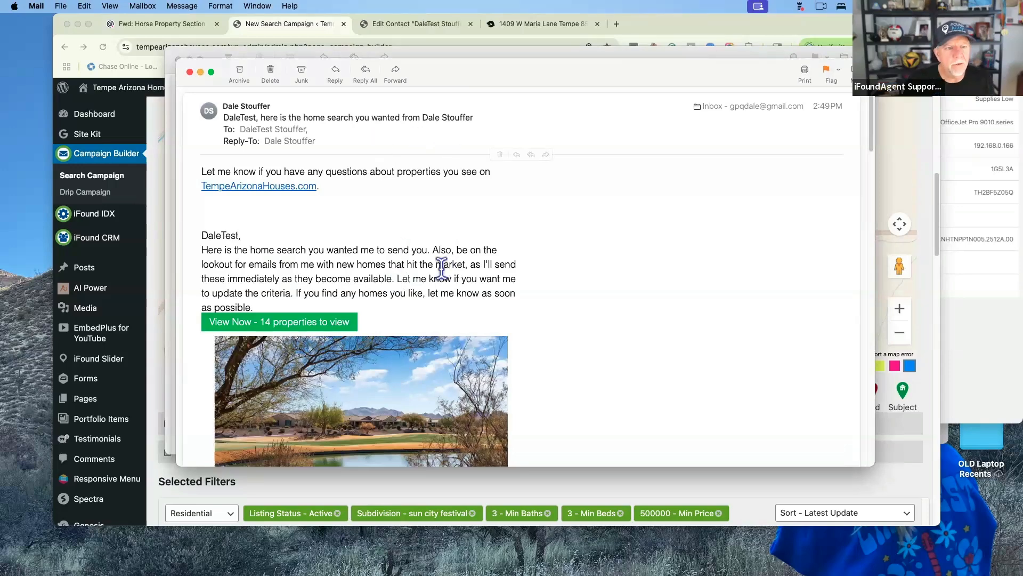
pyautogui.scroll(-5, 417, 249)
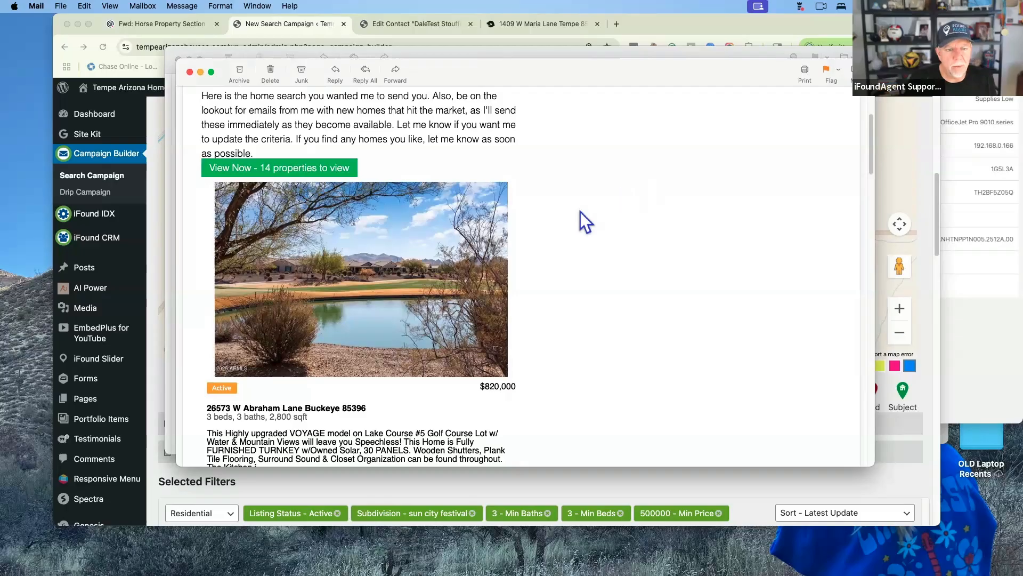
pyautogui.scroll(-15, 581, 212)
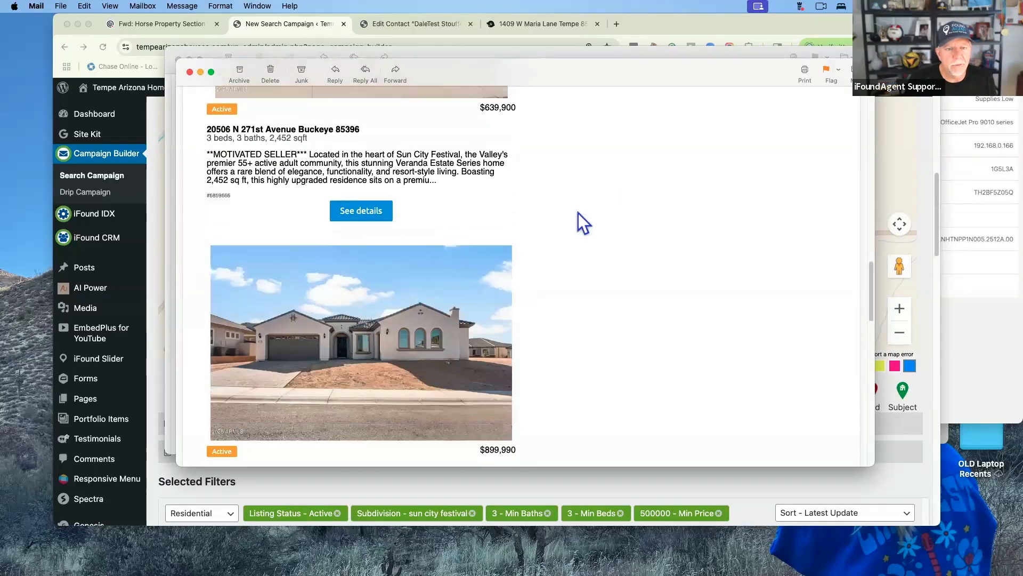
pyautogui.scroll(-15, 578, 213)
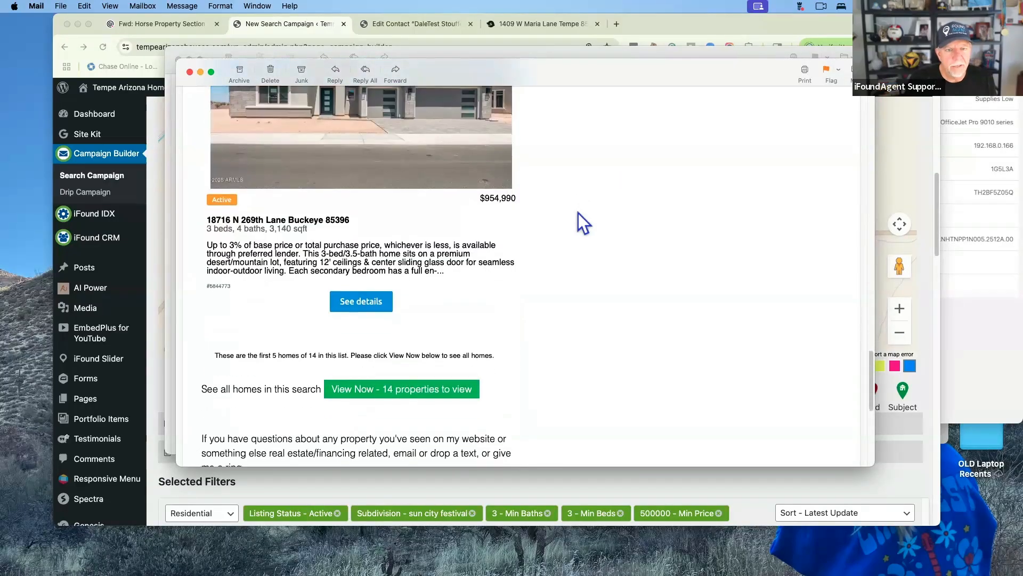
pyautogui.scroll(-3, 578, 212)
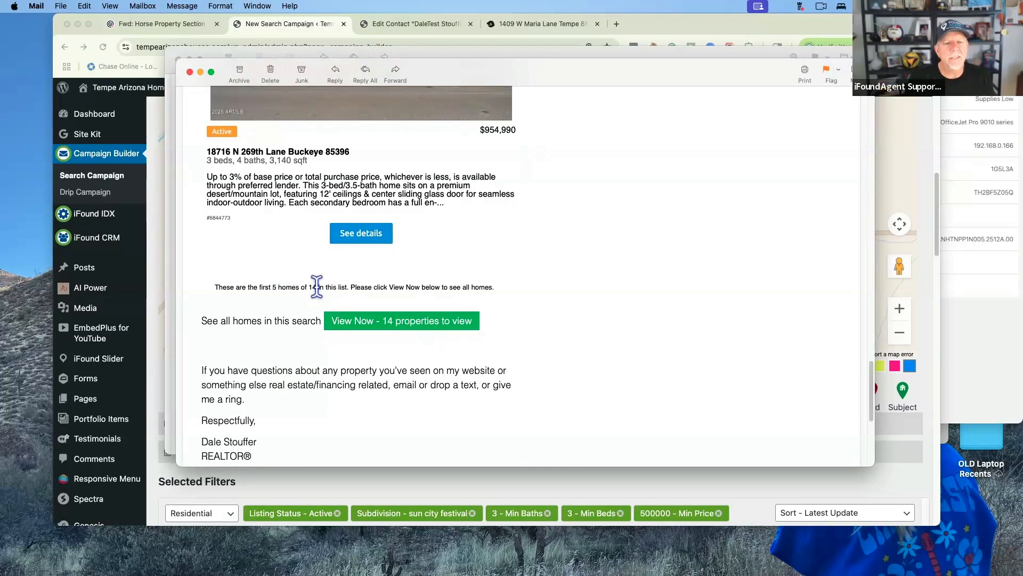
# - Open the full property list from the email's closing View Now link and review its map and search results
pyautogui.click(360, 322)
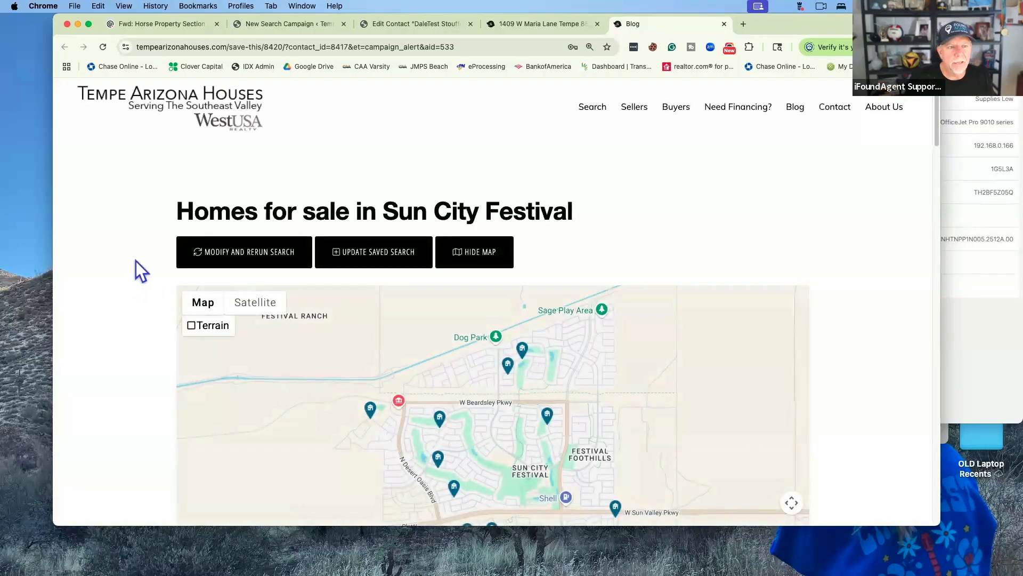
pyautogui.scroll(-10, 145, 267)
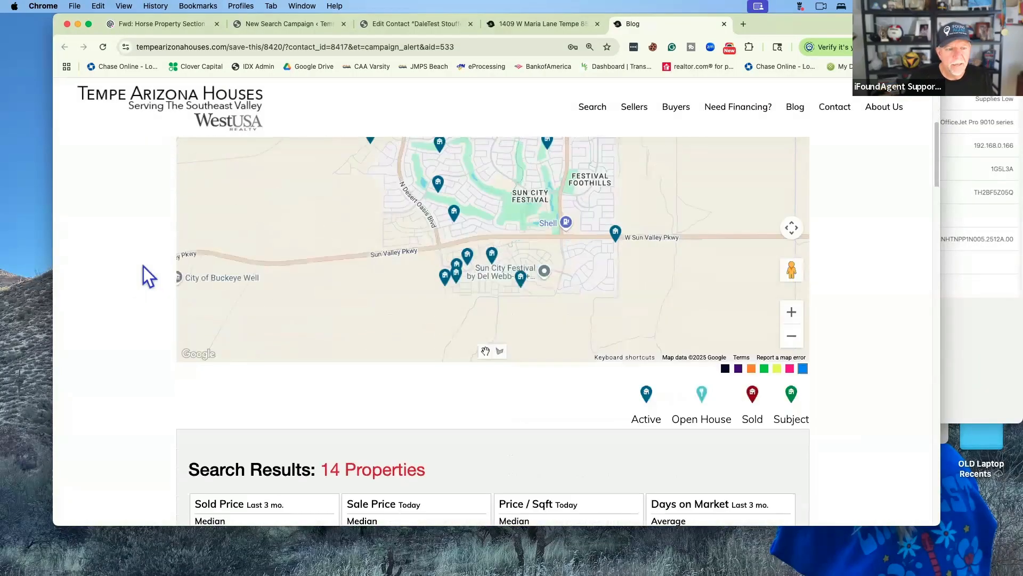
pyautogui.scroll(6, 97, 271)
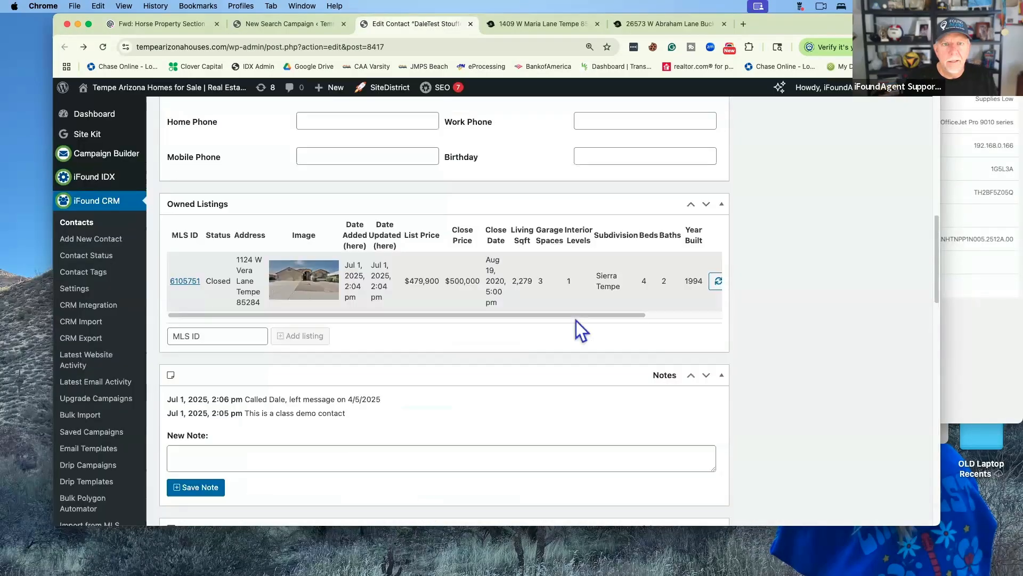
# - Return to the test contact's record, open the CRM's Latest Website Activity report and examine visitors' page views, dates and visited pages
pyautogui.scroll(5, 576, 320)
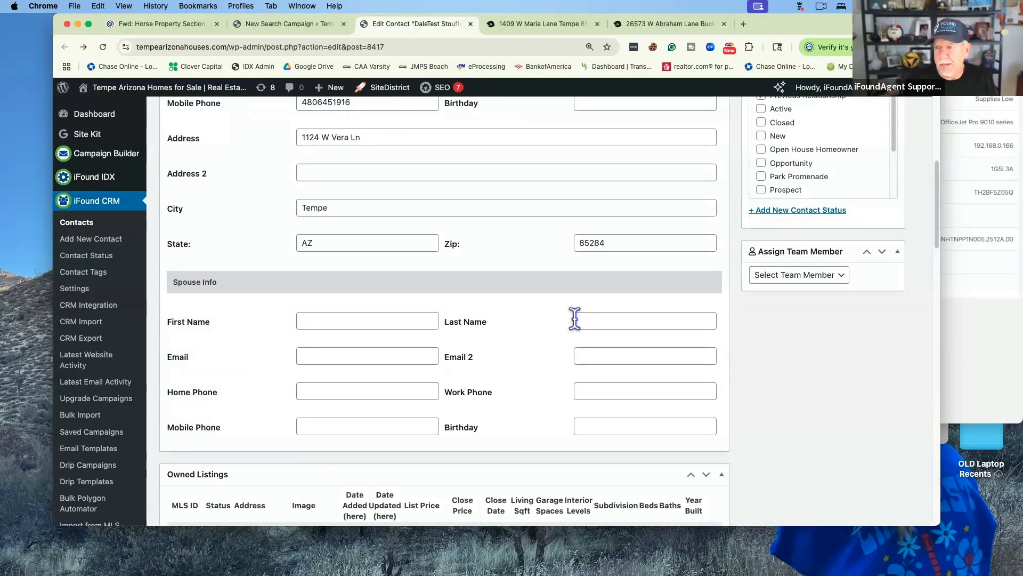
pyautogui.scroll(8, 574, 319)
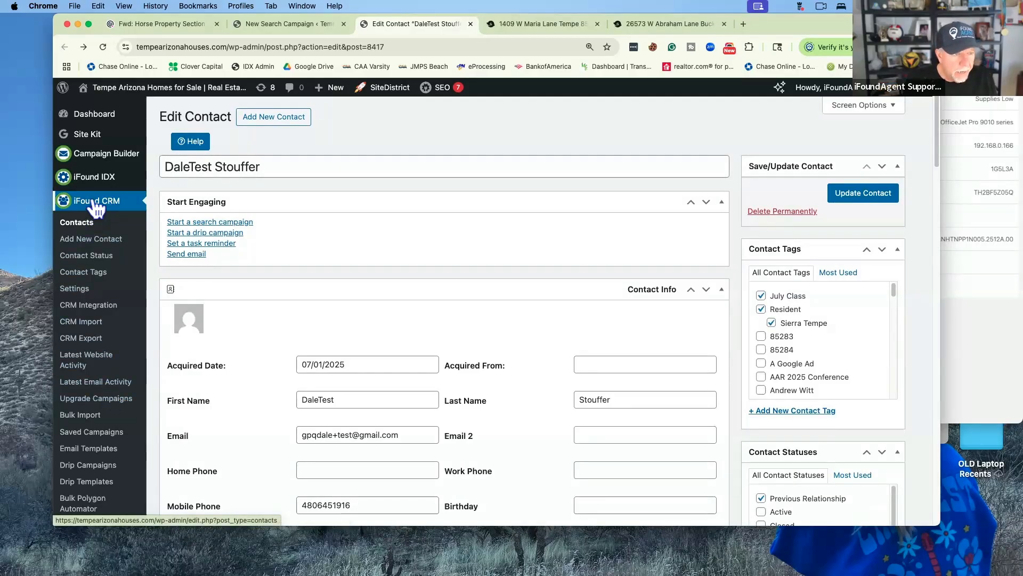
pyautogui.click(85, 362)
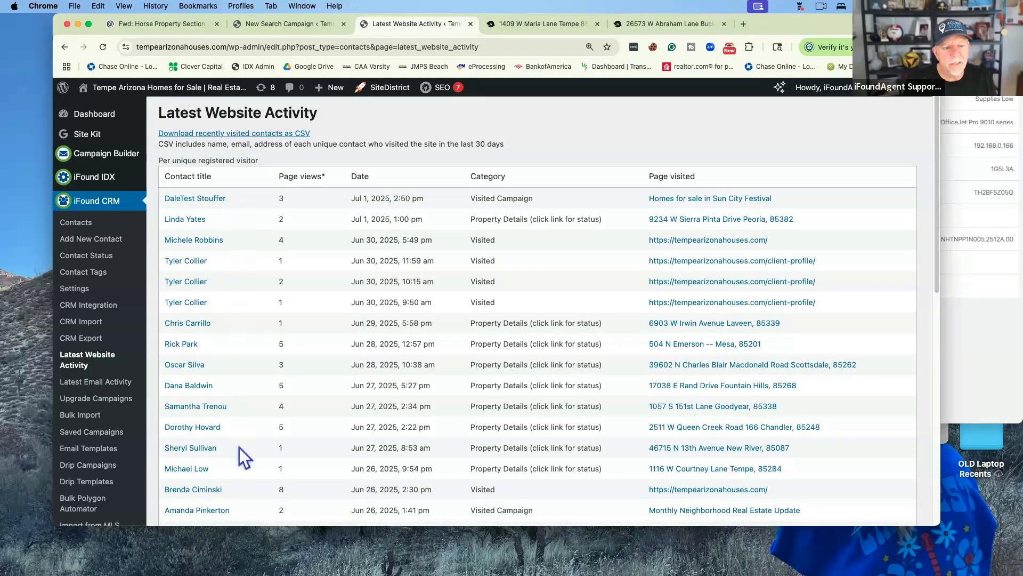
pyautogui.scroll(-8, 239, 443)
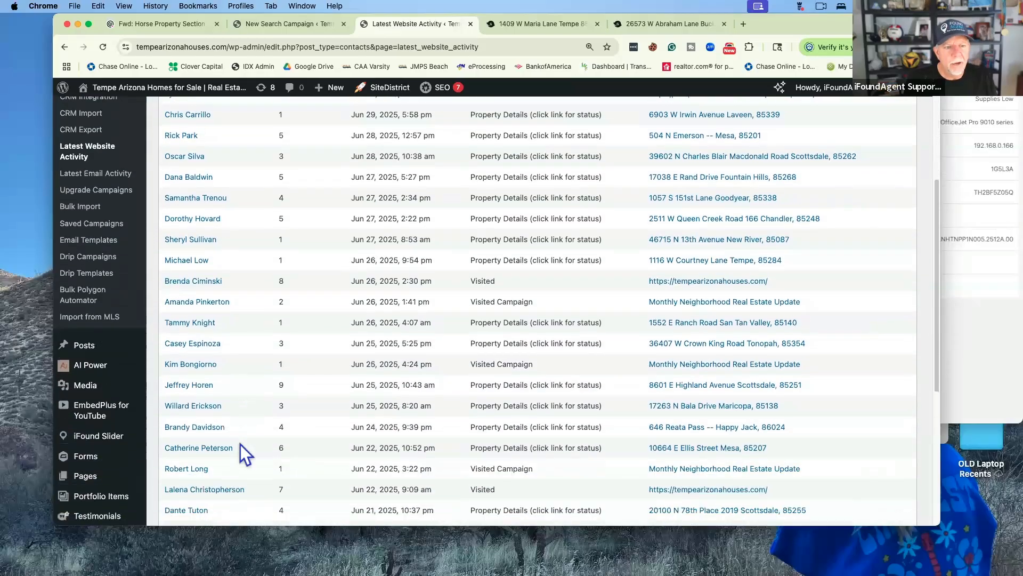
pyautogui.scroll(-3, 241, 443)
pyautogui.scroll(2, 238, 245)
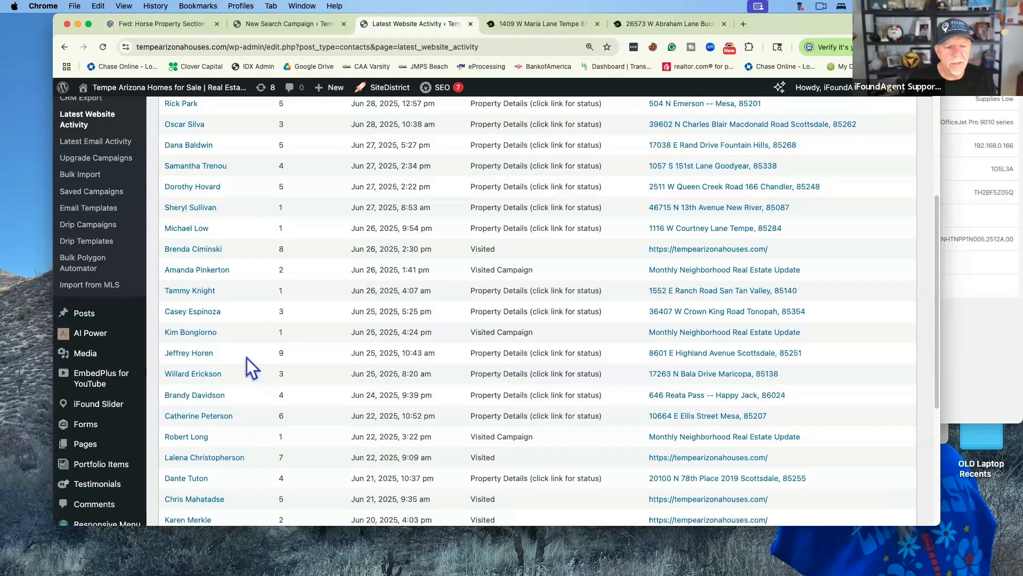
pyautogui.scroll(-2, 247, 360)
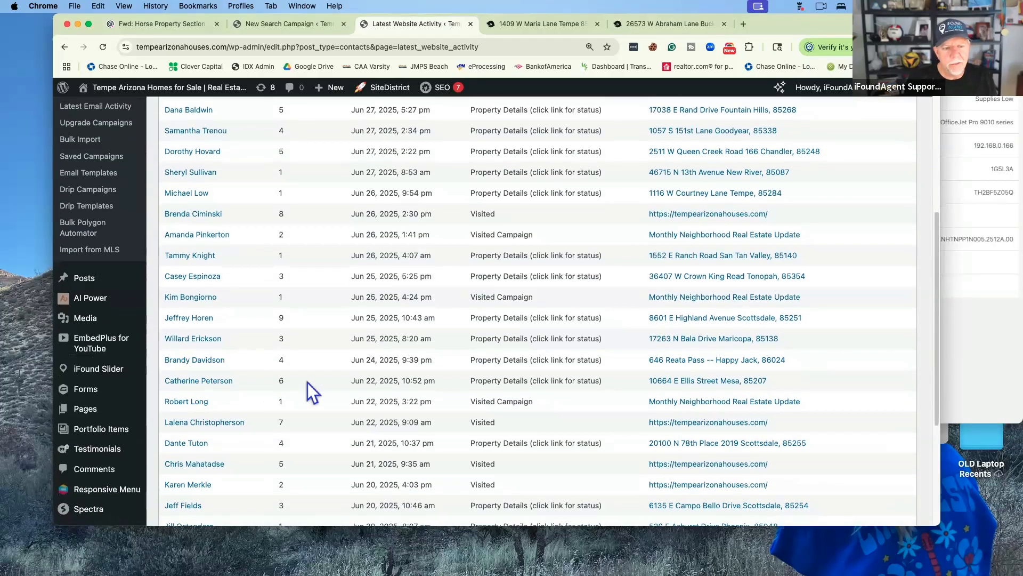
pyautogui.scroll(5, 308, 384)
pyautogui.scroll(4, 296, 219)
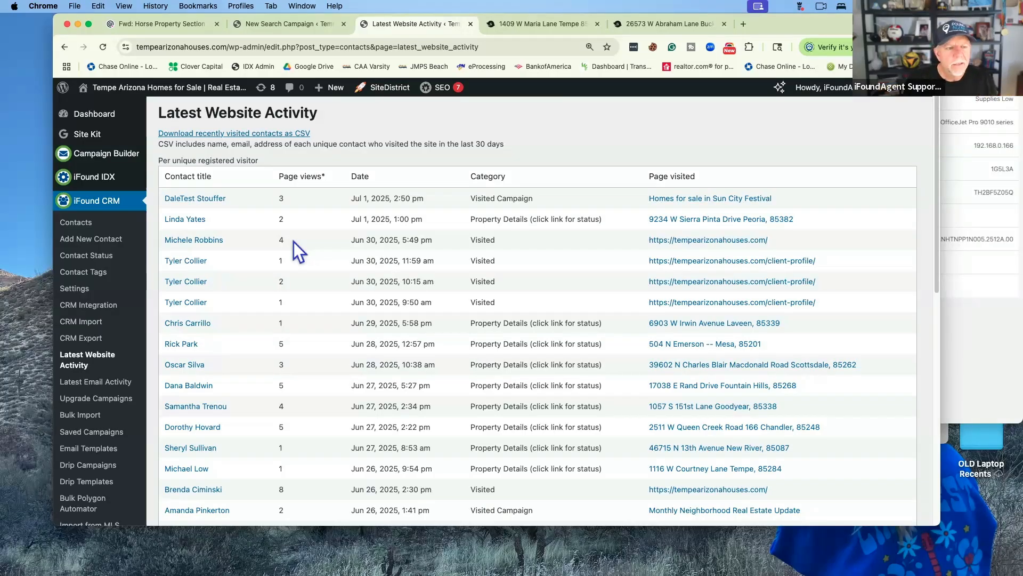
pyautogui.scroll(-5, 302, 266)
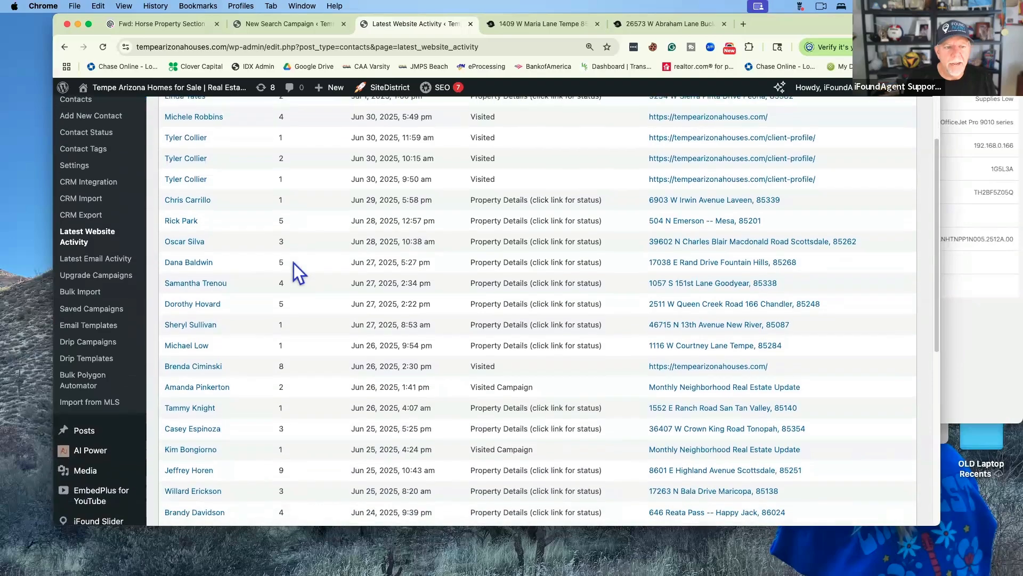
pyautogui.scroll(5, 316, 214)
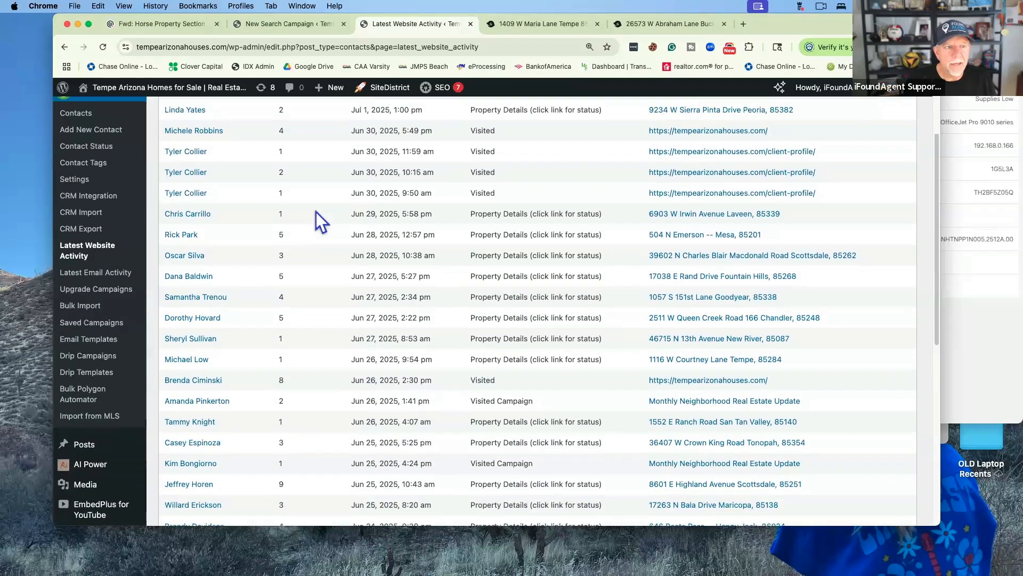
pyautogui.scroll(-6, 299, 229)
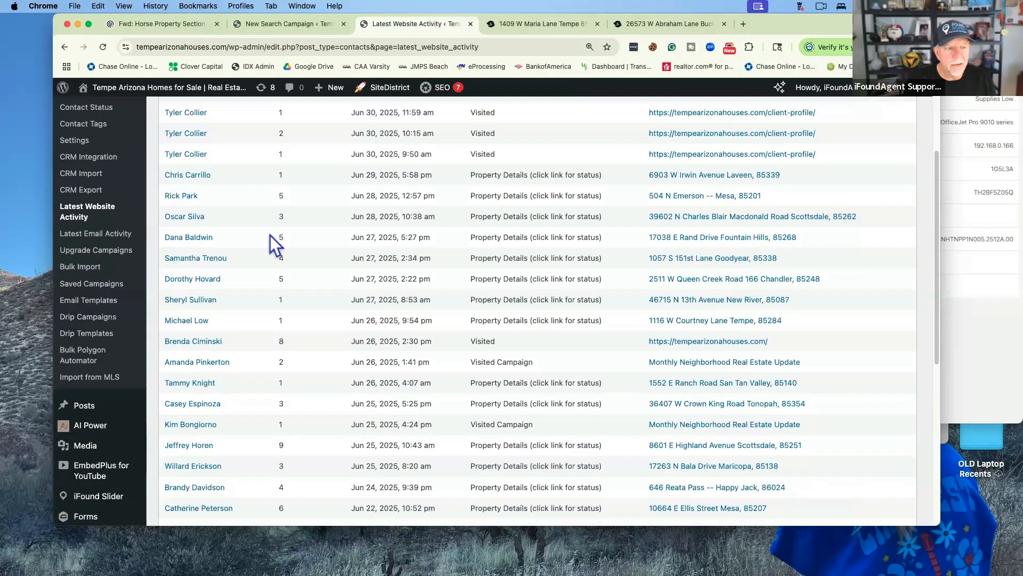
# - Open the record of the contact with 8 page views on Jun 26, 2025 and examine their property views, search views and activity
pyautogui.click(192, 344)
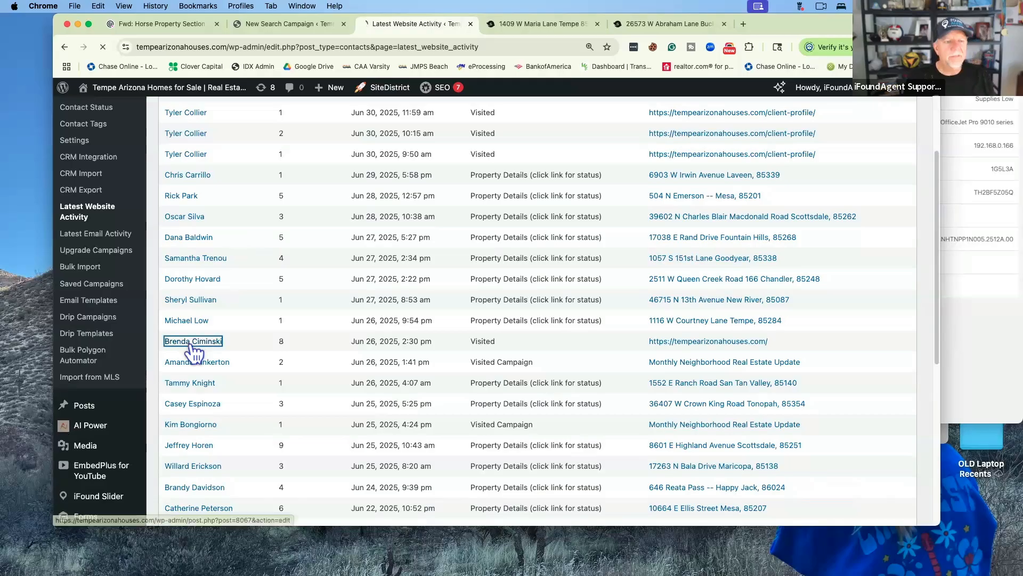
pyautogui.scroll(-15, 525, 392)
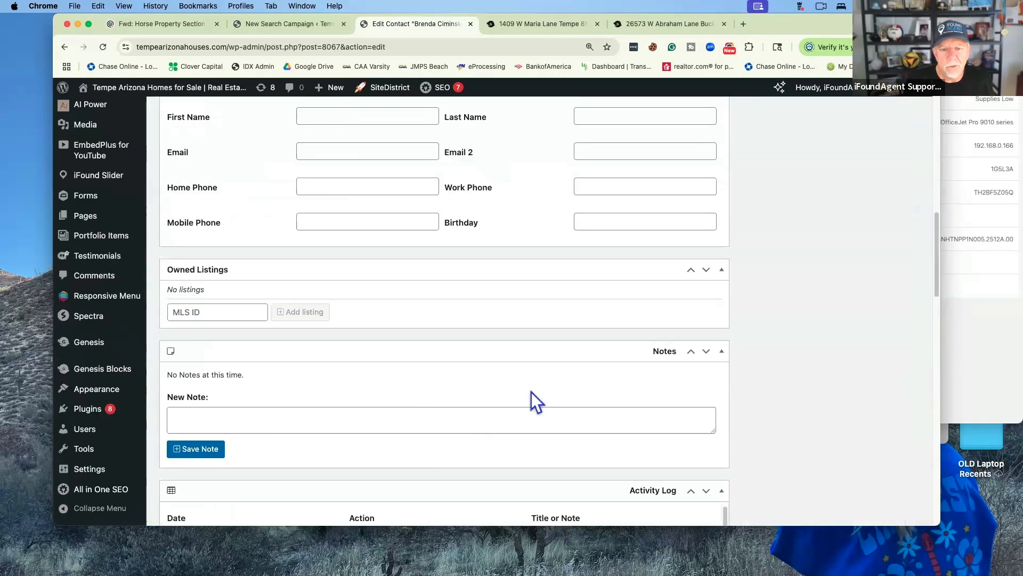
pyautogui.scroll(-5, 862, 418)
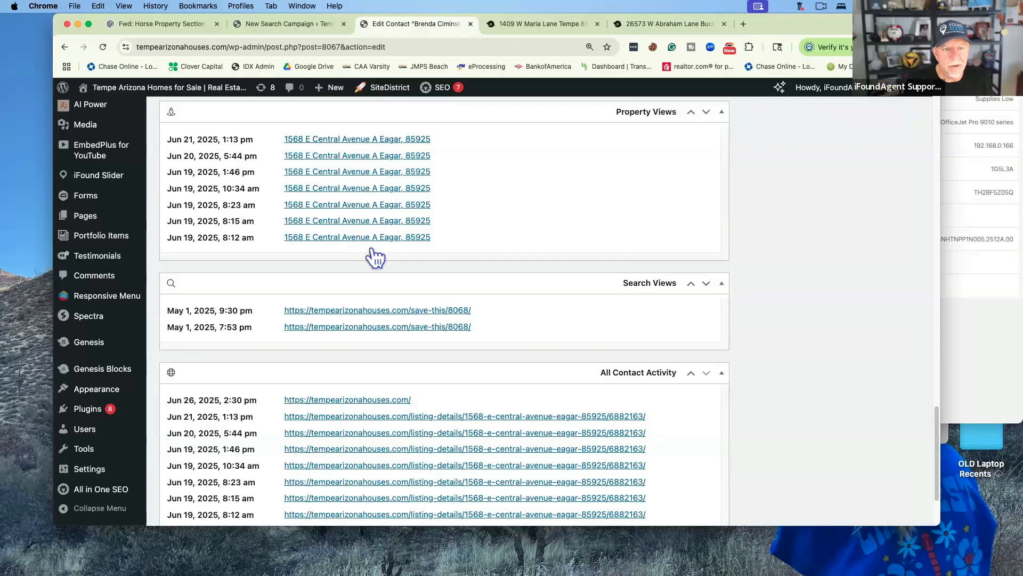
pyautogui.scroll(-4, 648, 318)
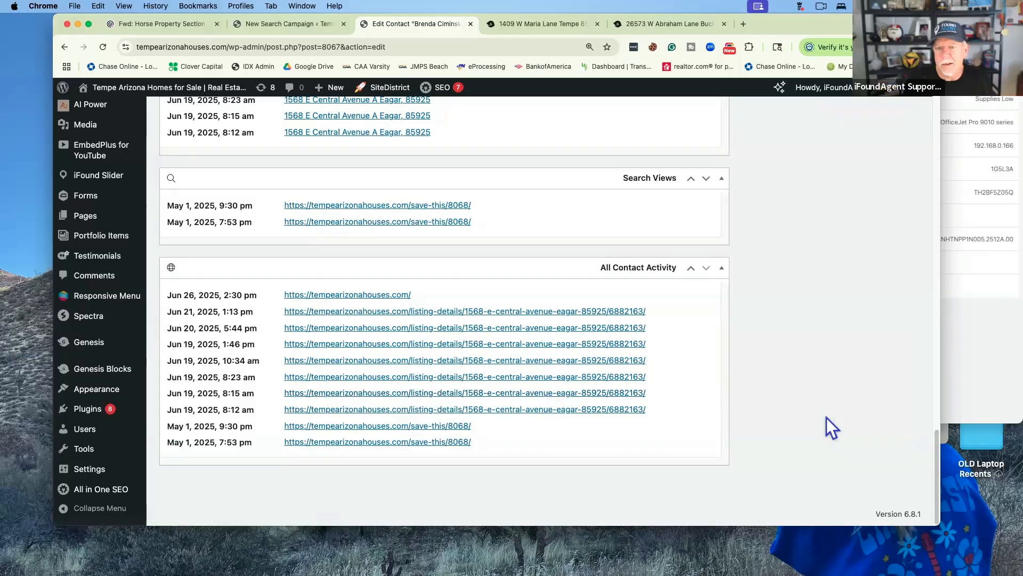
pyautogui.scroll(20, 827, 418)
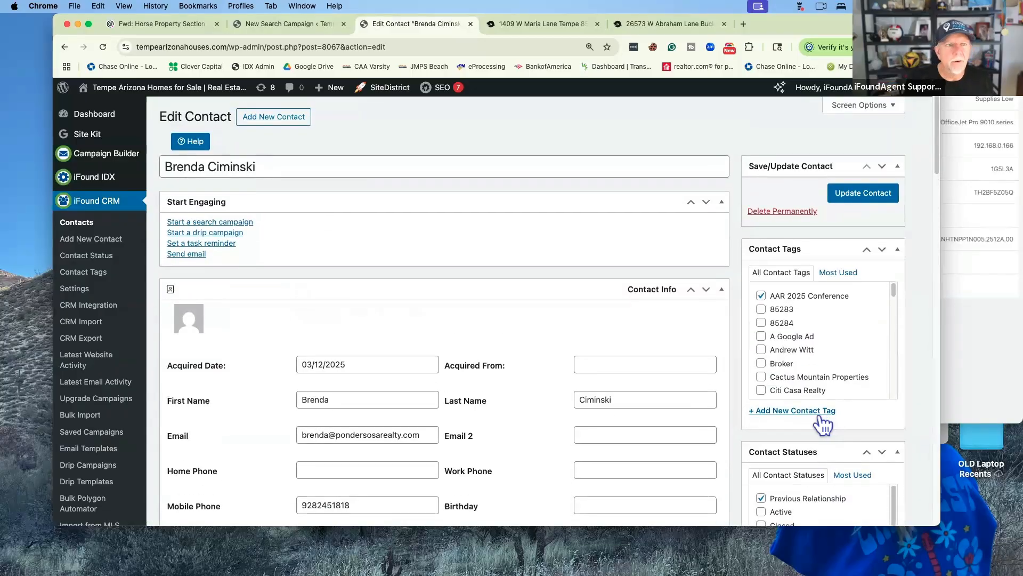